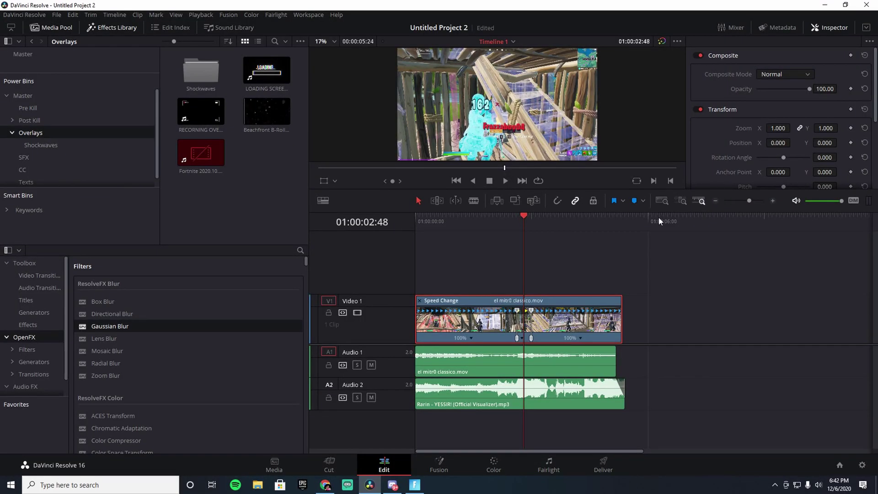
- Hide the retime controls and play the retimed gameplay clip from the start
key(ctrl+r)
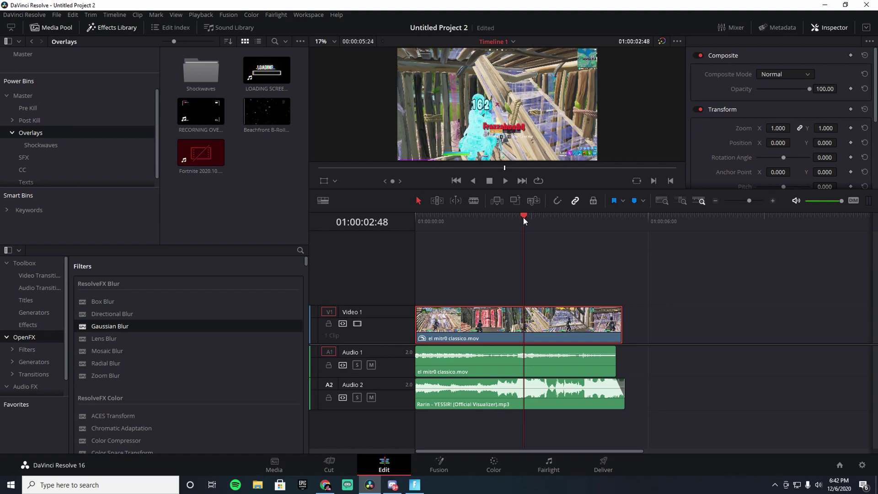
drag(523, 217, 400, 251)
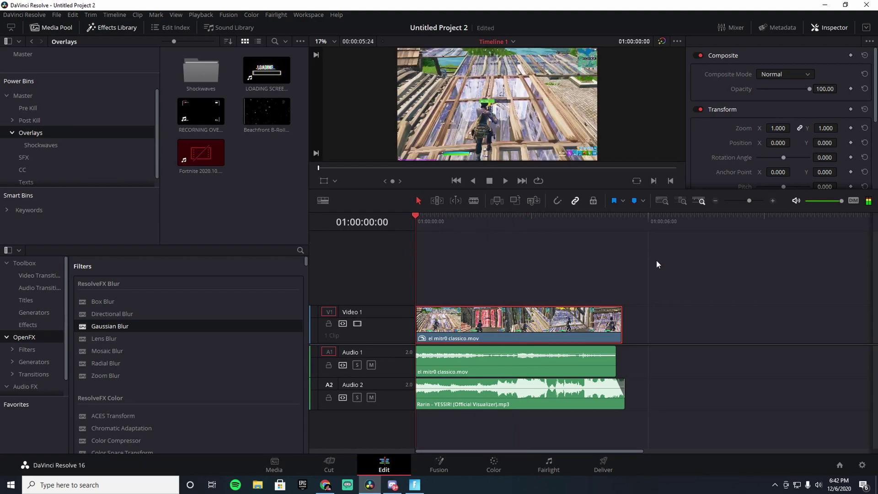
click(504, 180)
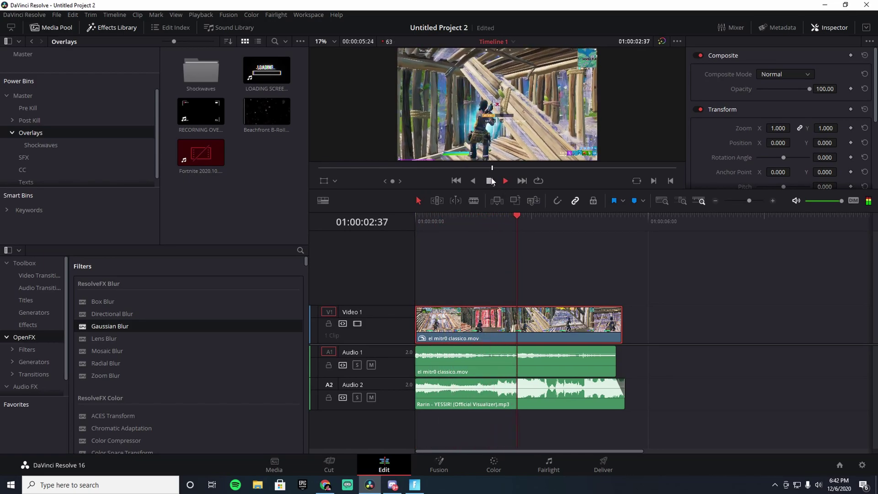
click(490, 182)
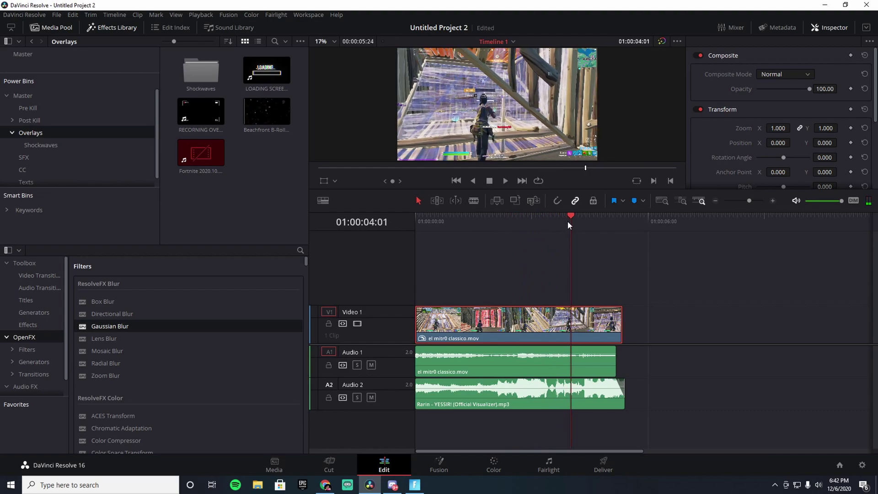
- Split the Video 1 clip at 01:00:02:37 and near 01:00:02:00, then select the middle piece
drag(569, 224, 516, 234)
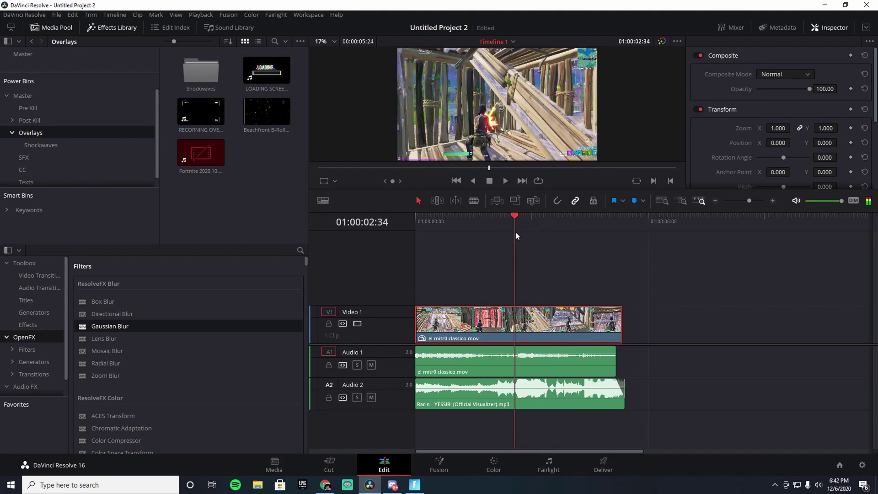
click(491, 168)
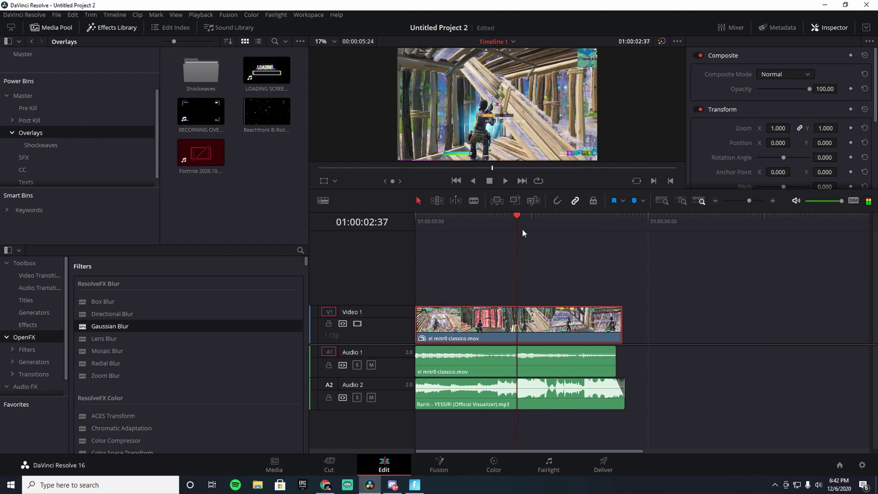
key(ctrl+b)
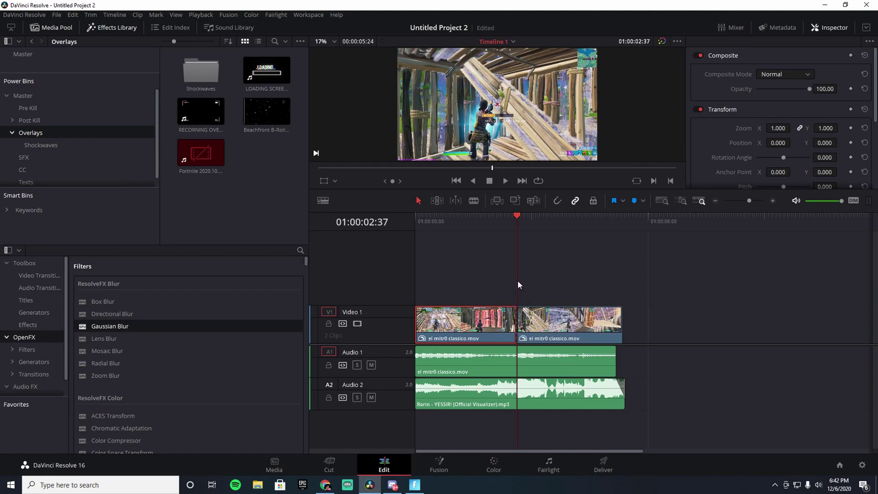
drag(518, 216, 494, 218)
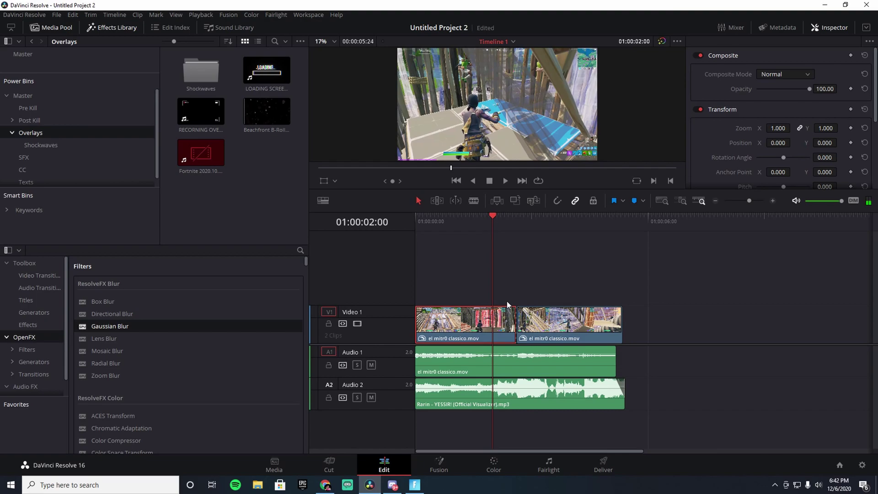
key(ctrl+b)
click(493, 276)
click(511, 325)
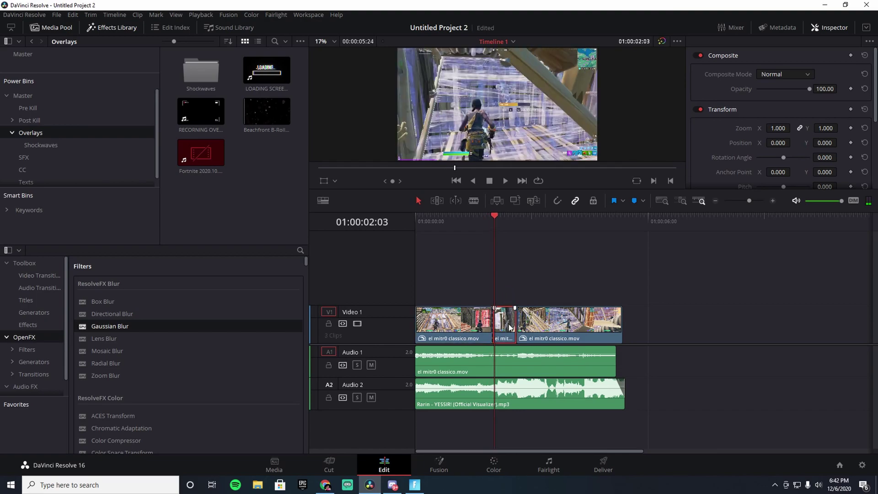
- Copy the short middle clip onto Video 2, keeping the original in the Video 1 gap
drag(511, 325, 510, 289)
drag(750, 201, 753, 206)
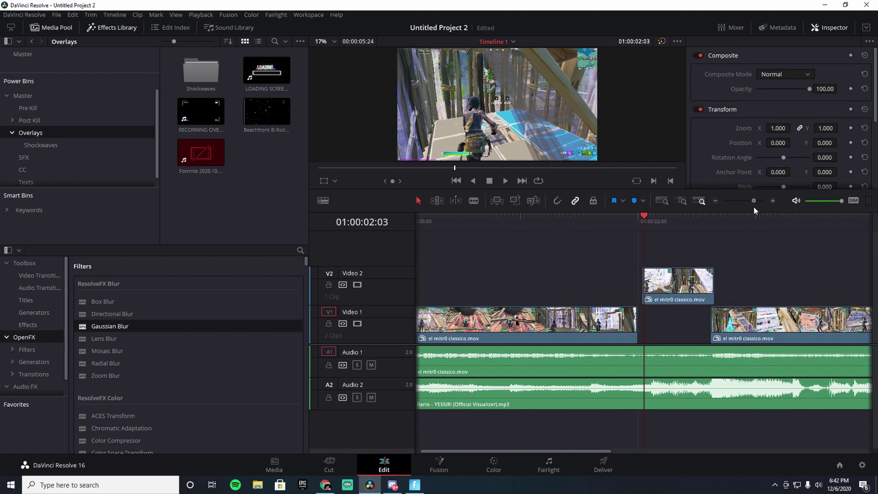
mouse_move(662, 287)
mouse_down()
mouse_move(657, 326)
mouse_move(664, 298)
mouse_up()
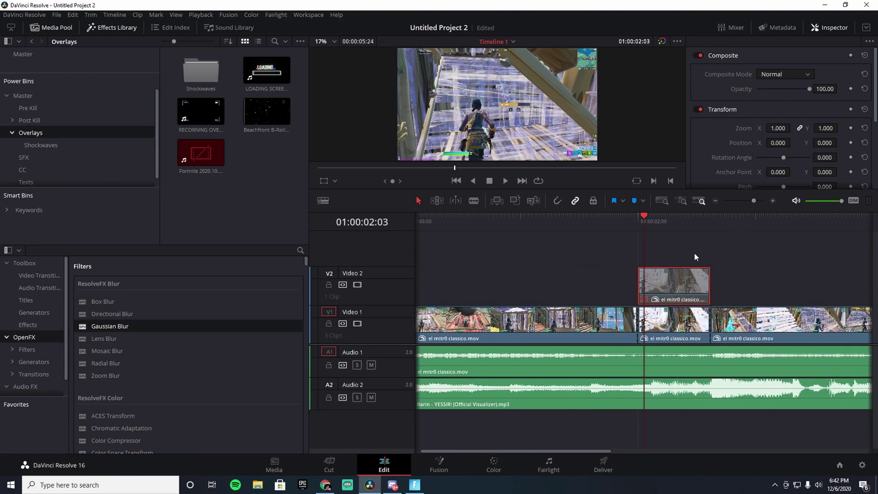
- Apply Gaussian Blur from OpenFX Filters to the middle Video 1 clip
click(43, 313)
click(25, 337)
drag(125, 324, 661, 326)
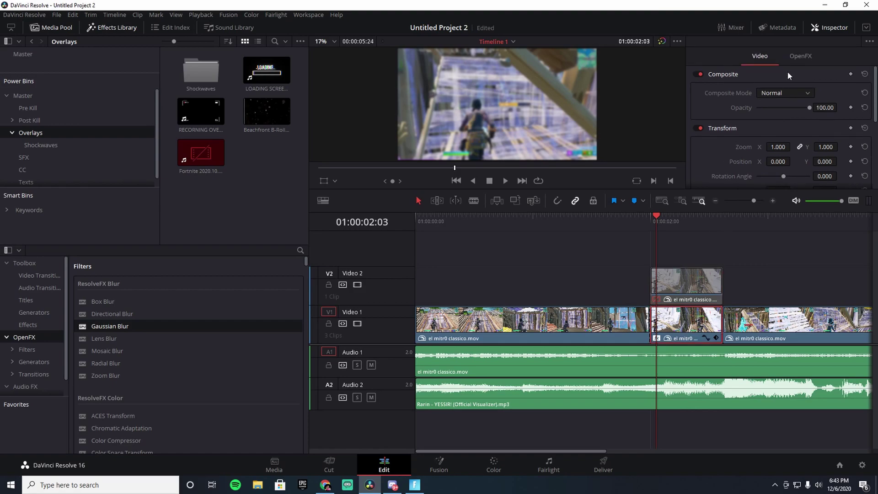
- Set the Gaussian Blur strength to 0.5 and move the Video 2 copy up to Video 3
click(794, 56)
drag(782, 92, 784, 93)
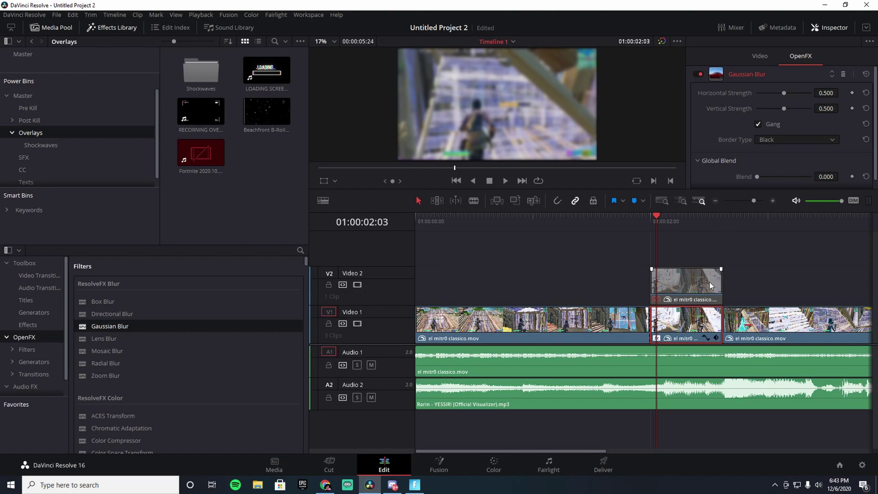
drag(678, 289, 677, 261)
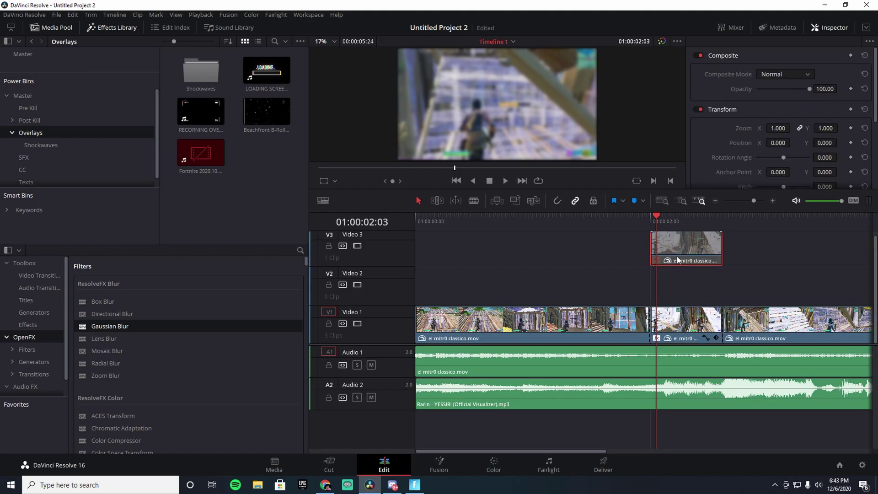
- Place the Beachfront snow overlay on Video 2 and set its Composite Mode to Add
drag(267, 111, 722, 287)
drag(663, 219, 678, 219)
click(690, 283)
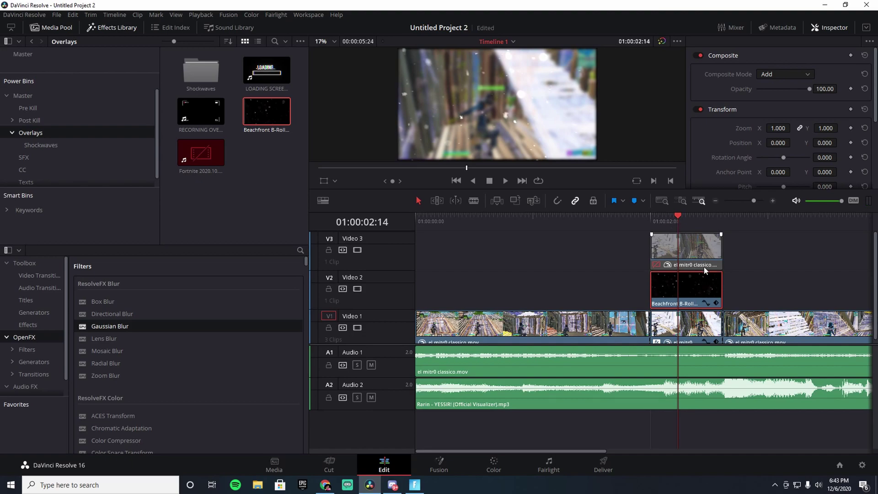
- Remove the blur from the Video 3 clip and open it in Fusion
click(701, 255)
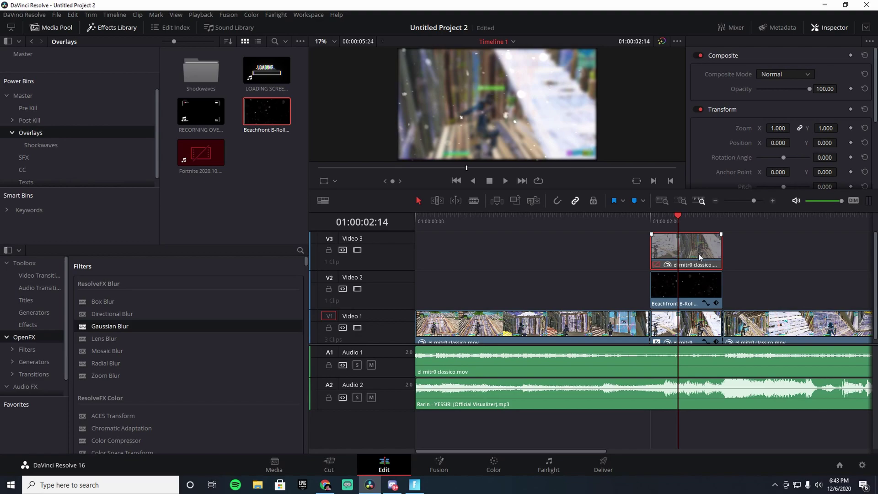
key(ctrl+z)
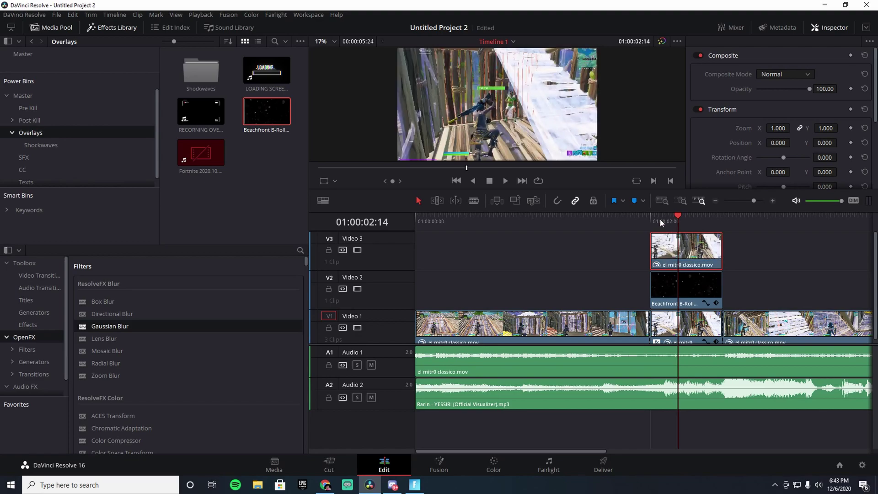
click(437, 464)
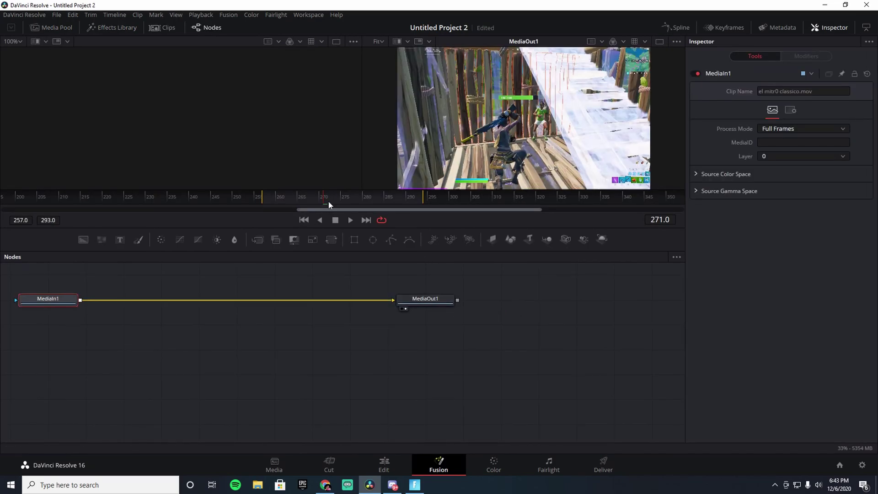
- At frame 257, add a Rectangle mask and keyframe its Width and Height
drag(328, 201, 266, 203)
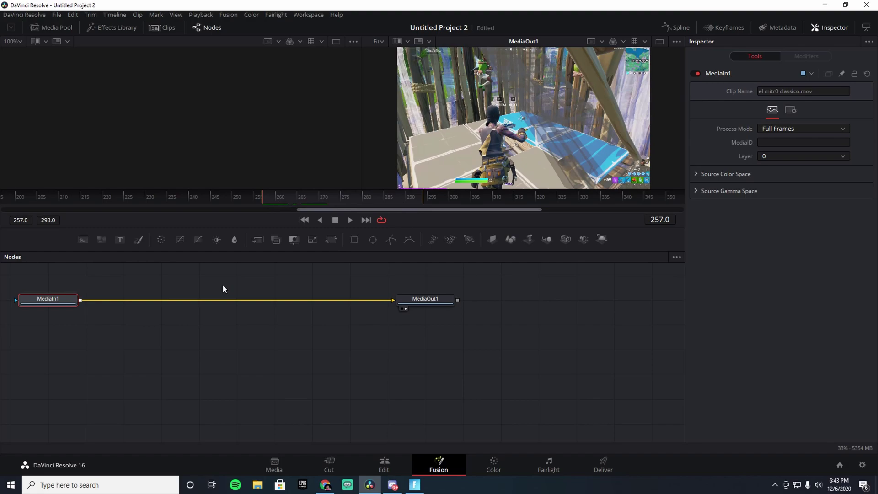
key(shift+space)
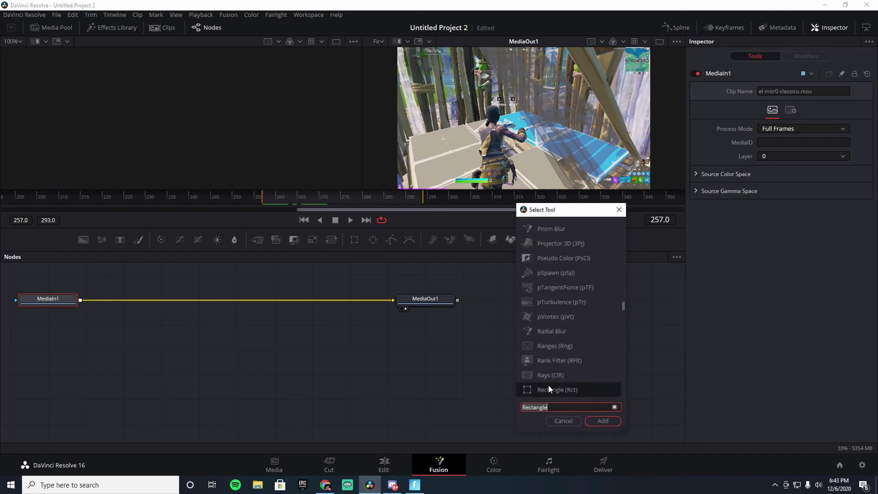
click(602, 420)
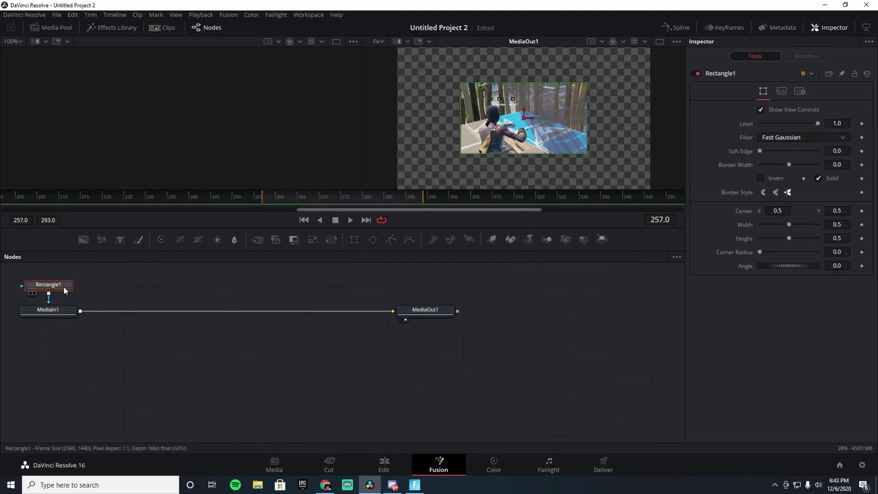
click(862, 225)
click(862, 239)
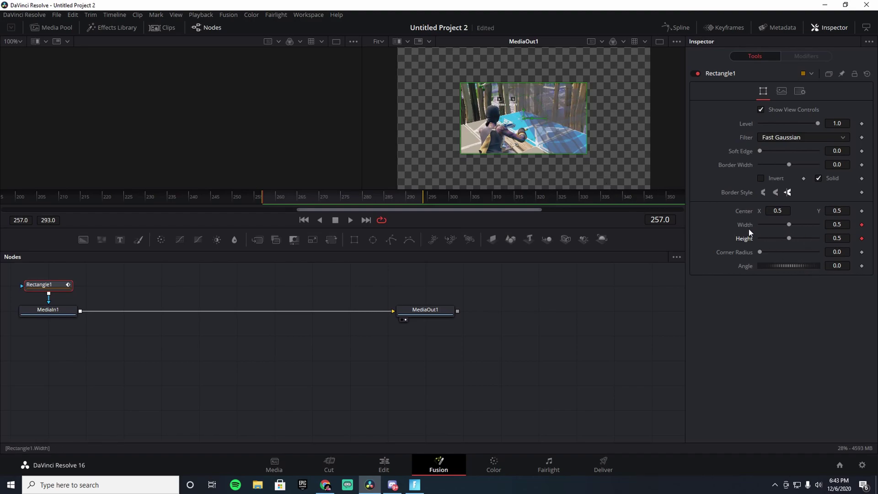
- Angle the rectangle 31.3°, stretch its width to about 1.24, and collapse height to 0
drag(784, 264, 789, 264)
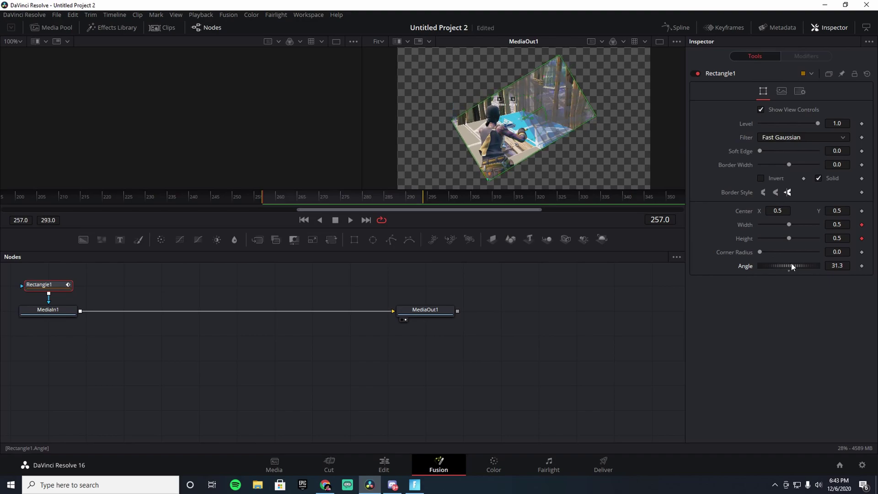
drag(793, 267, 751, 240)
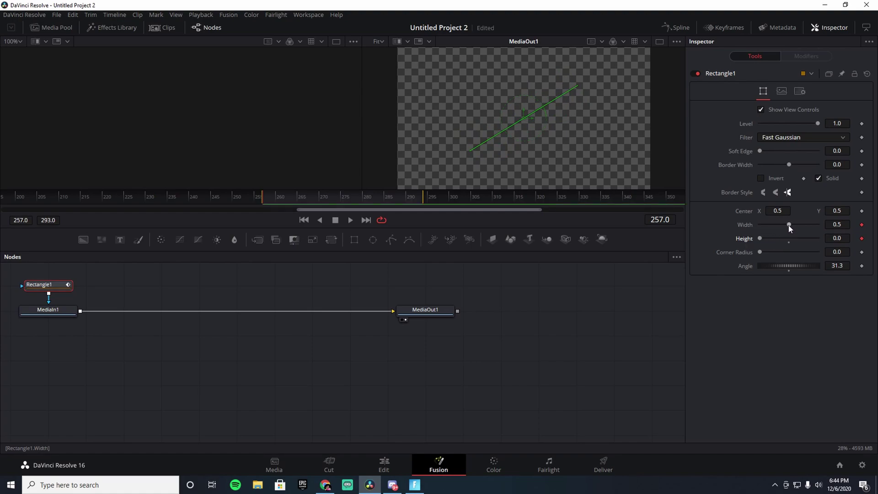
drag(789, 225, 799, 224)
drag(630, 51, 660, 43)
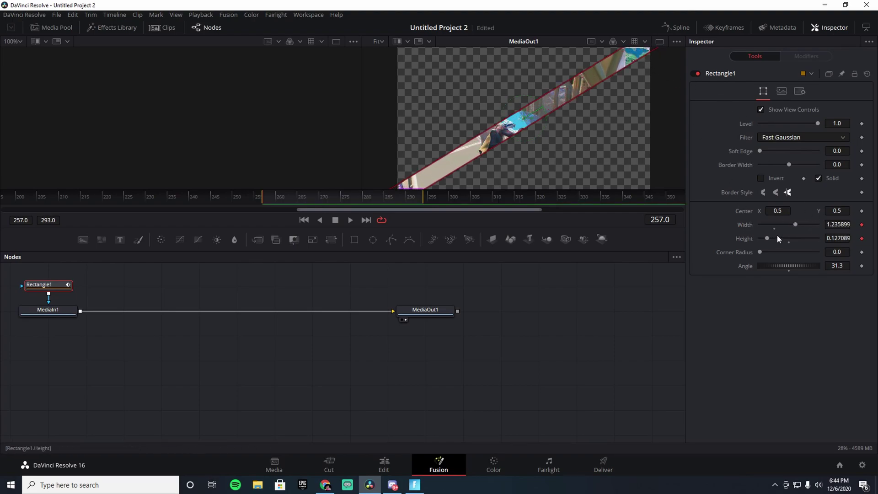
drag(767, 239, 744, 243)
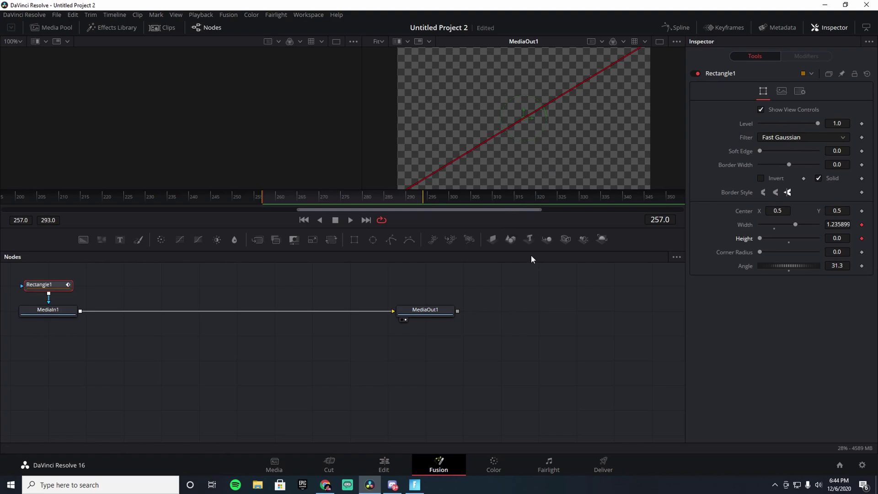
- Add Height keyframes at later frames, raising the mask height to about 0.441
key(space)
click(861, 239)
drag(762, 239, 782, 235)
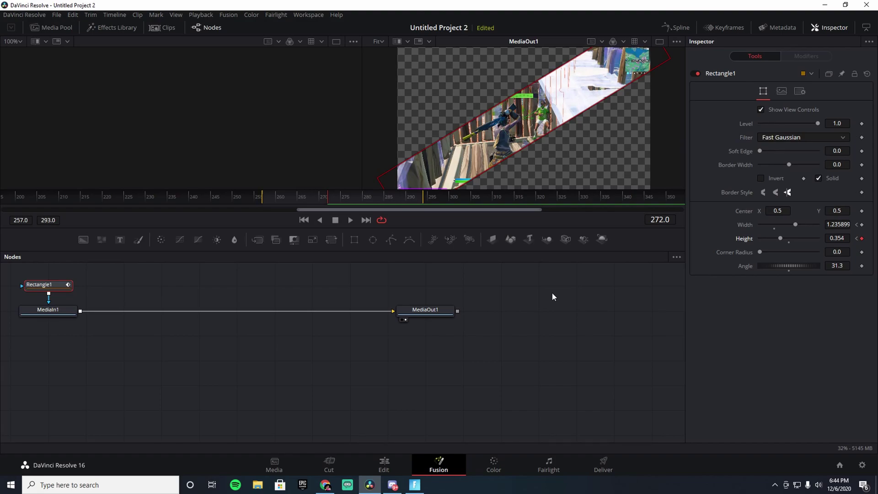
drag(780, 235, 786, 235)
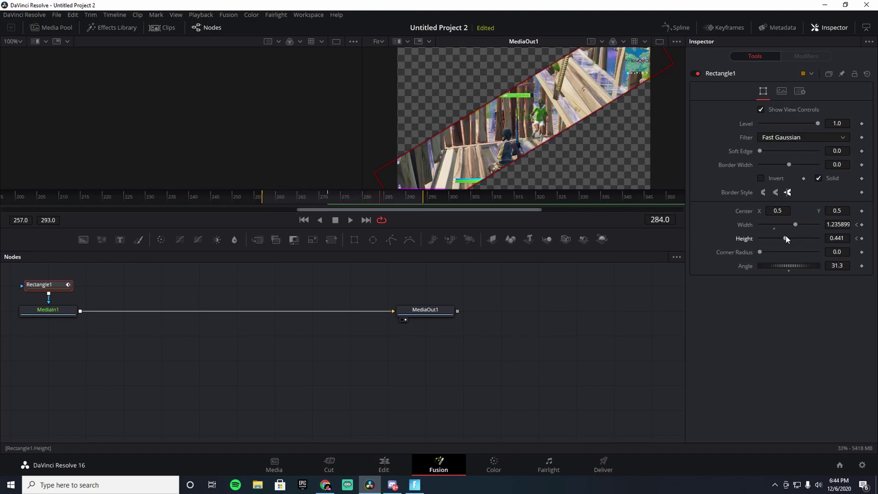
click(862, 238)
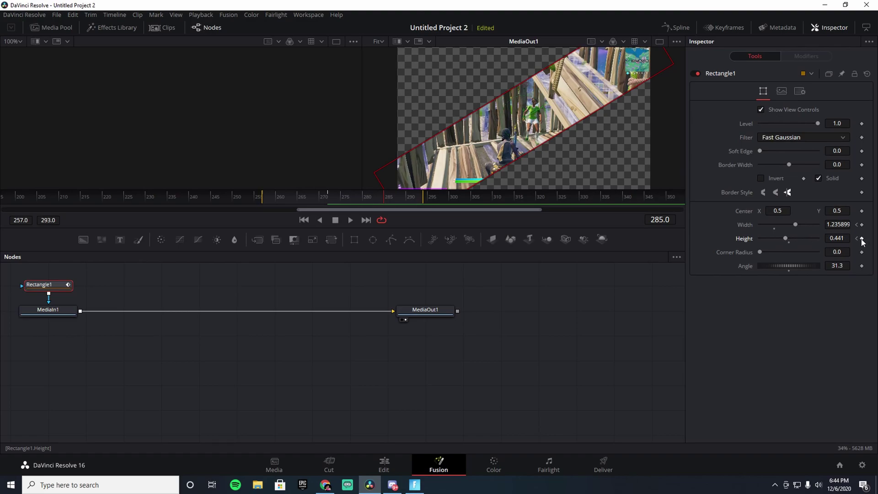
drag(786, 239, 790, 238)
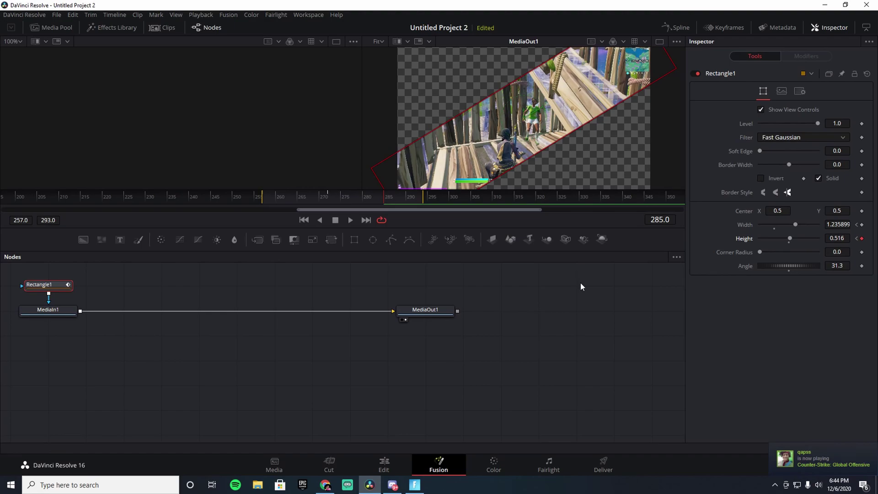
- Enlarge the mask height to 2.945824 at frame 293, then replay from frame 257 to check
key(space)
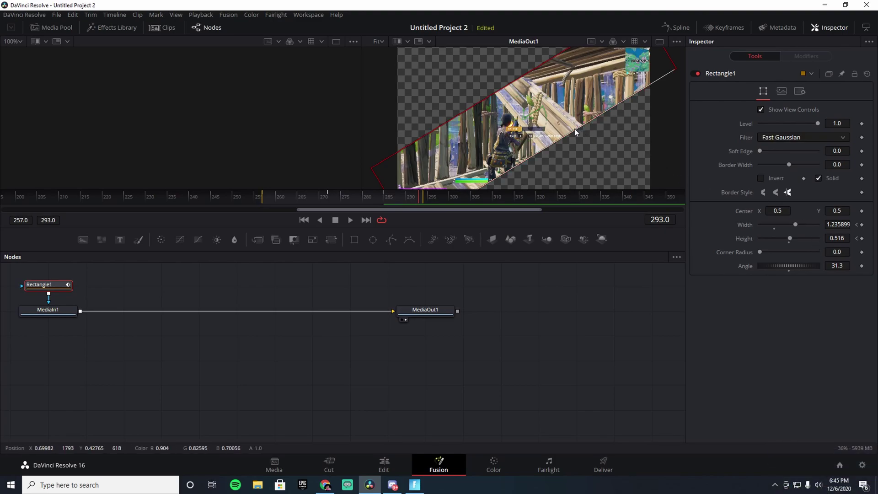
drag(575, 130, 671, 194)
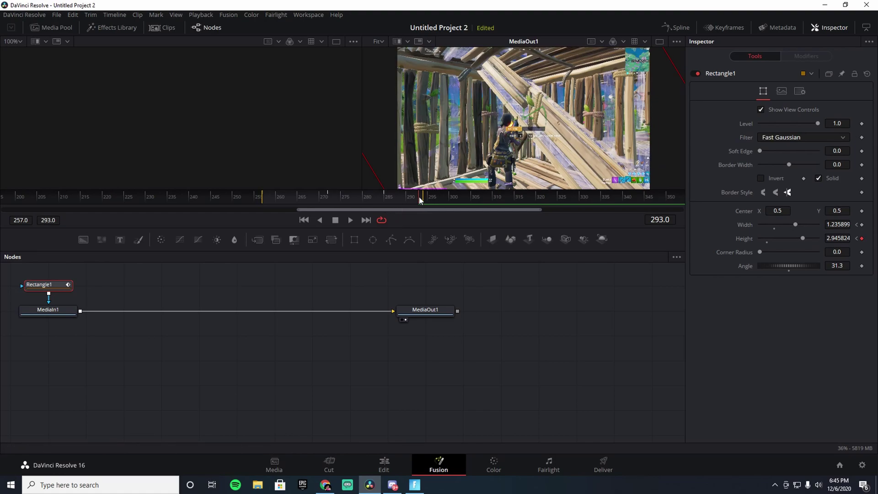
drag(419, 197, 266, 199)
click(348, 218)
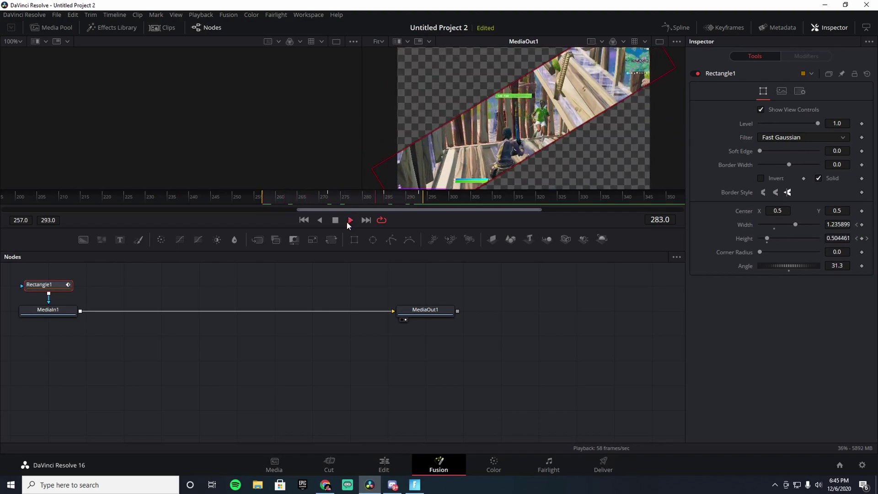
click(335, 221)
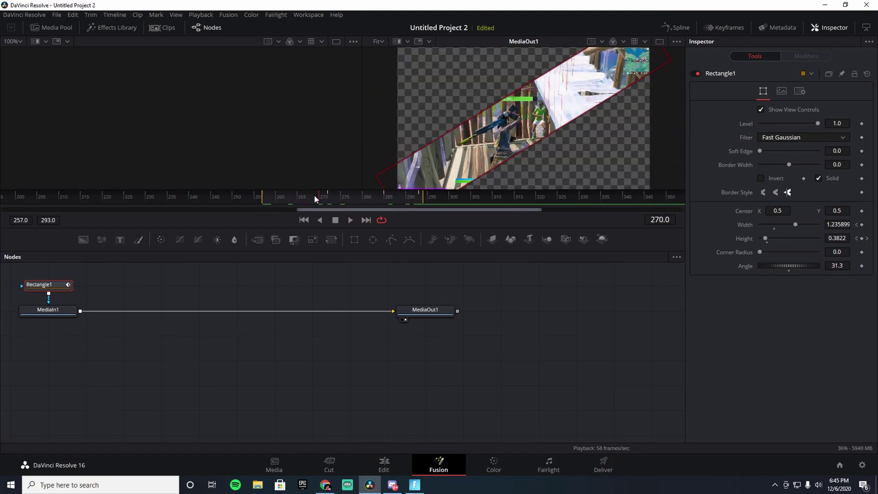
mouse_move(314, 196)
mouse_down()
mouse_move(265, 199)
mouse_move(315, 199)
mouse_up()
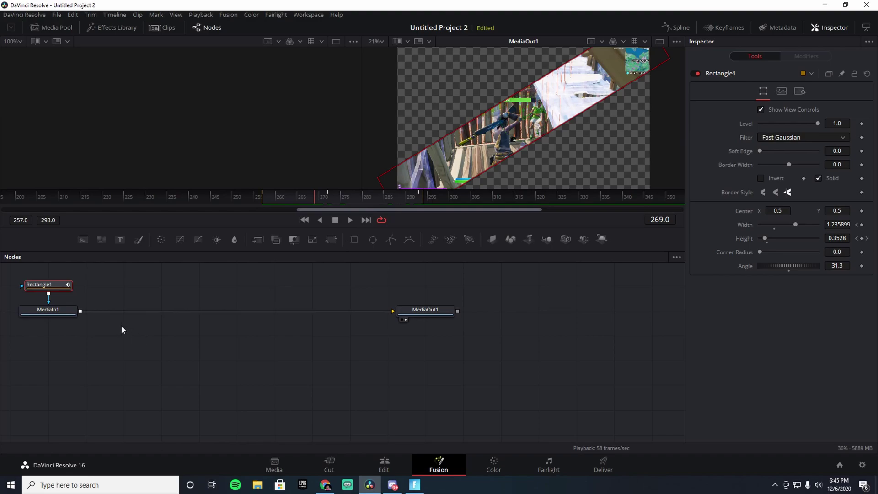
- Add S_WarpFishEye, wire Rectangle1 as MediaIn1's mask, and insert the warp before MediaOut1
key(shift+space)
text(s)
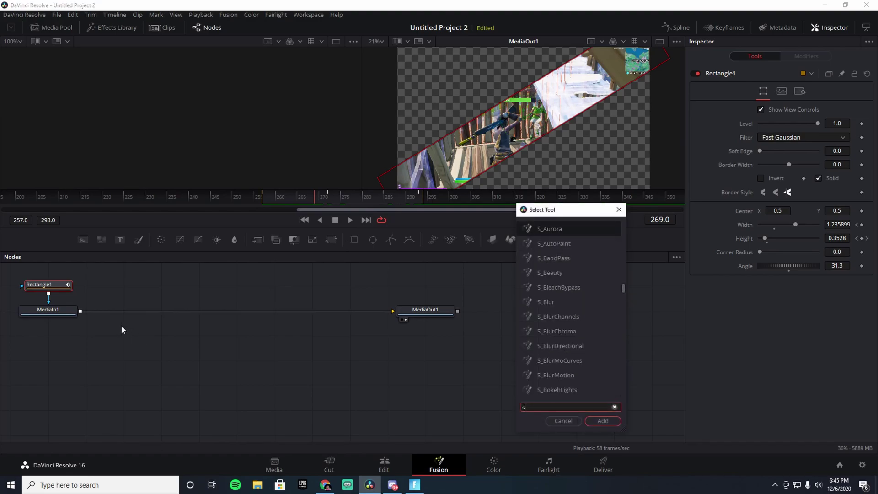
text(_warp)
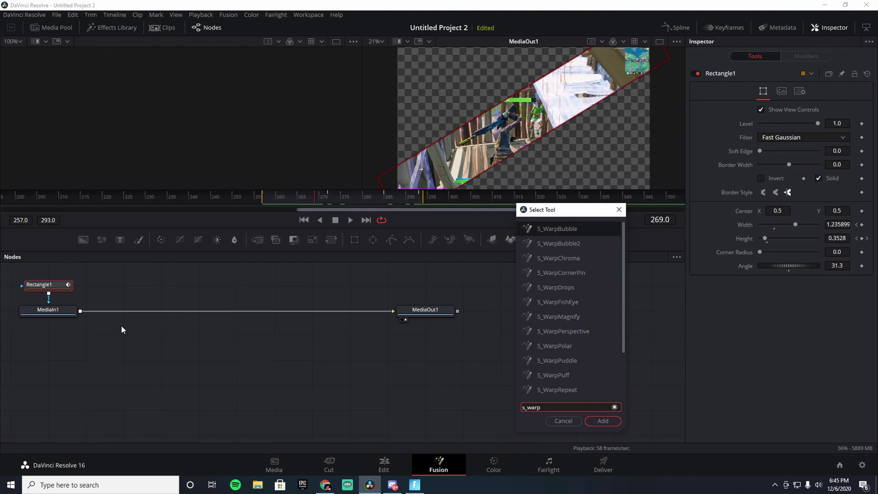
text(fi)
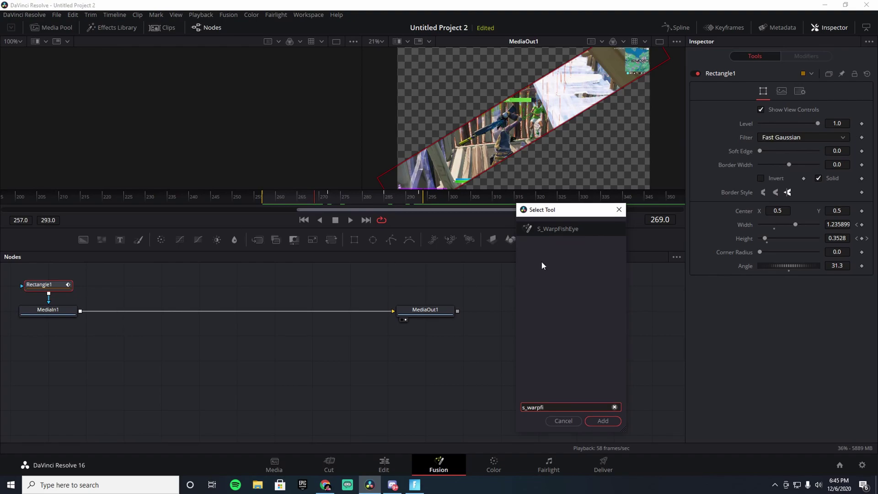
click(580, 228)
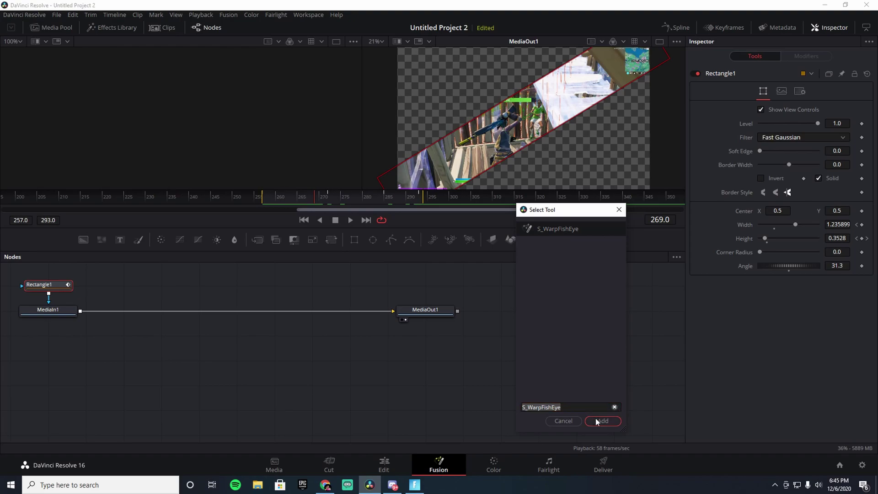
double_click(562, 227)
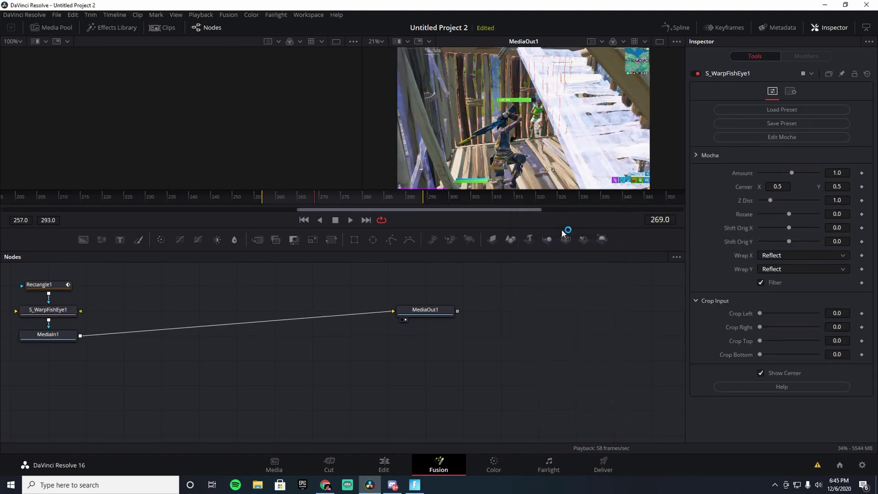
drag(53, 311, 138, 307)
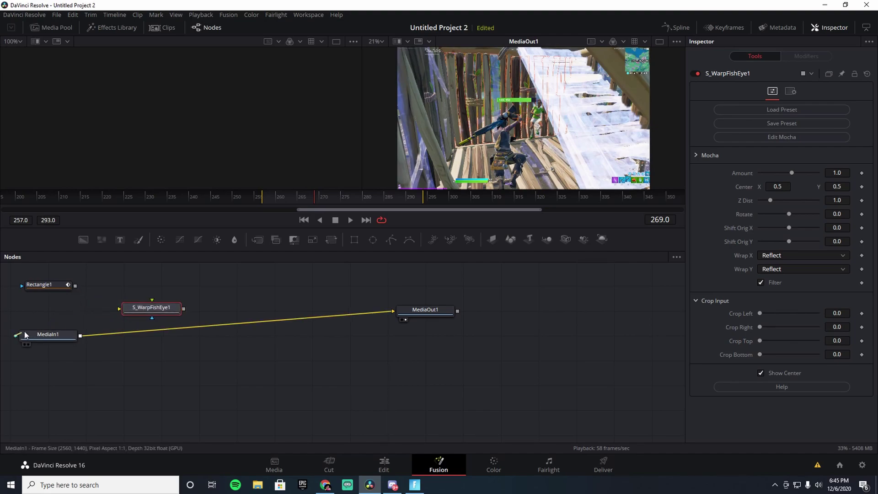
drag(16, 335, 76, 286)
drag(152, 309, 153, 332)
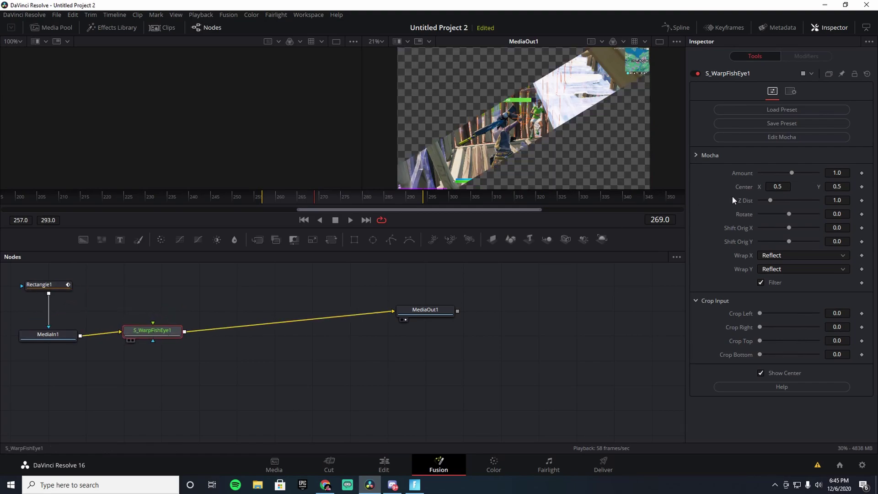
- Set the fisheye Amount to -0.12
click(834, 173)
text(0.71)
key(Return)
drag(836, 172, 801, 173)
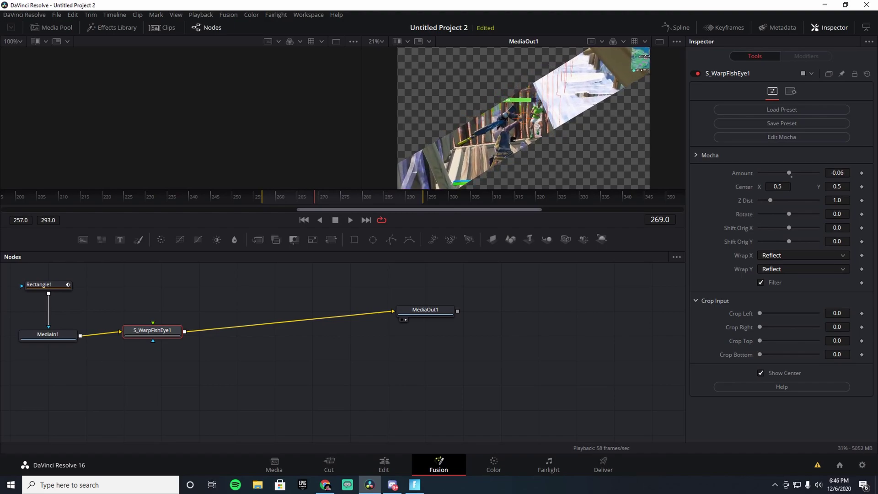
drag(800, 173, 800, 173)
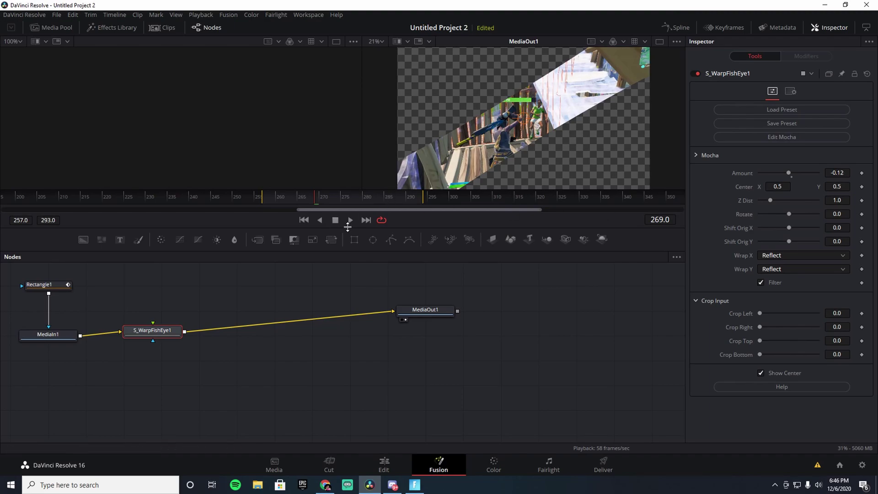
- Switch to Quarter Resolution proxy mode and preview the warp from frame 257
drag(313, 196, 265, 199)
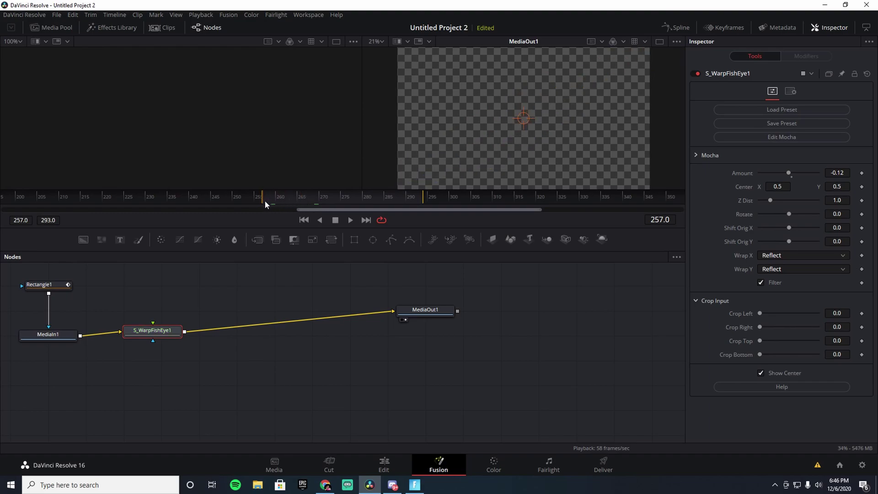
click(201, 15)
mouse_move(226, 51)
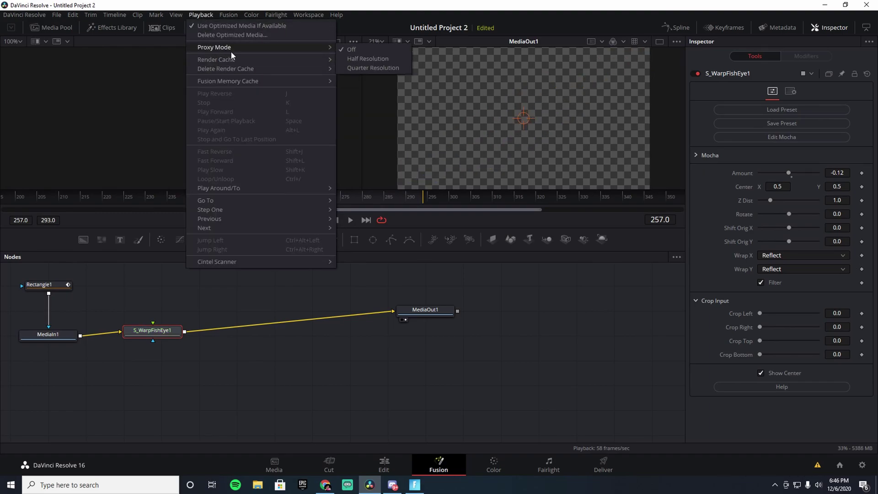
click(358, 67)
click(349, 222)
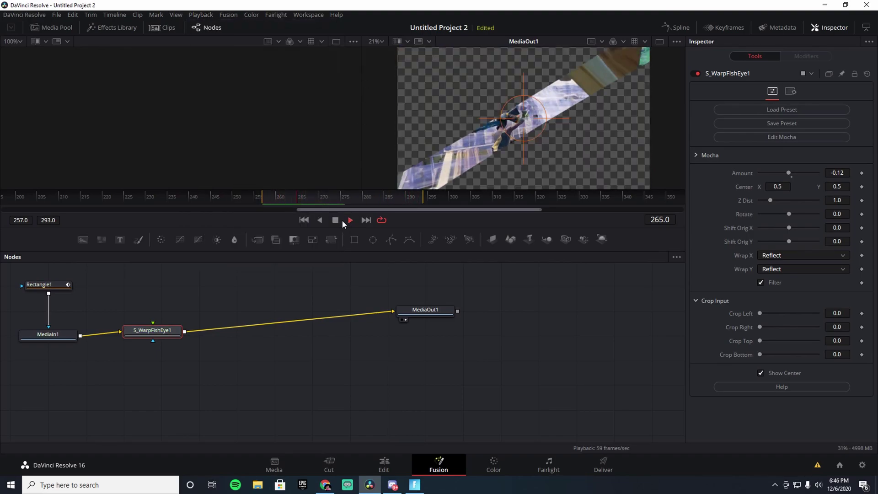
click(341, 220)
drag(269, 199, 318, 189)
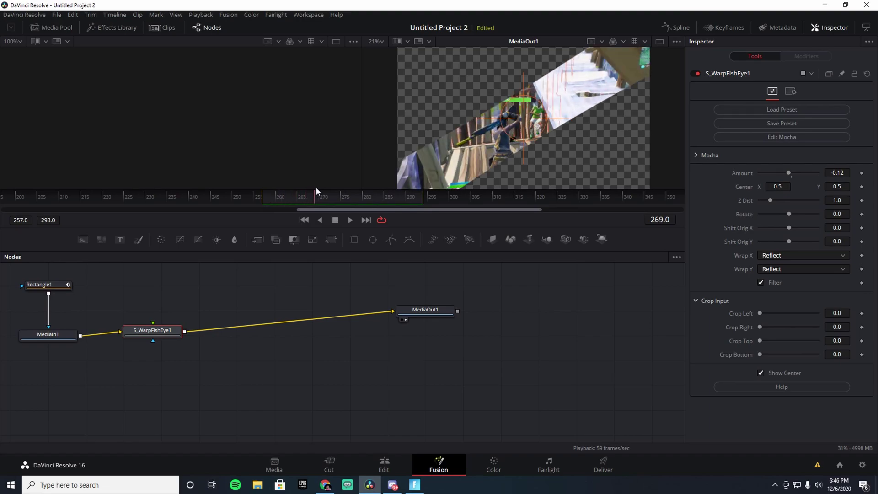
- Add an S_DropShadow node after the fisheye warp
key(shift+space)
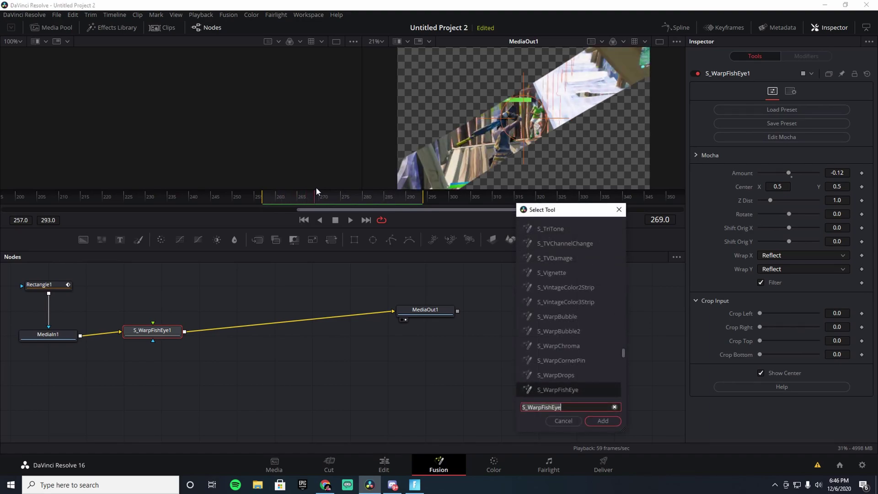
text(s_dr)
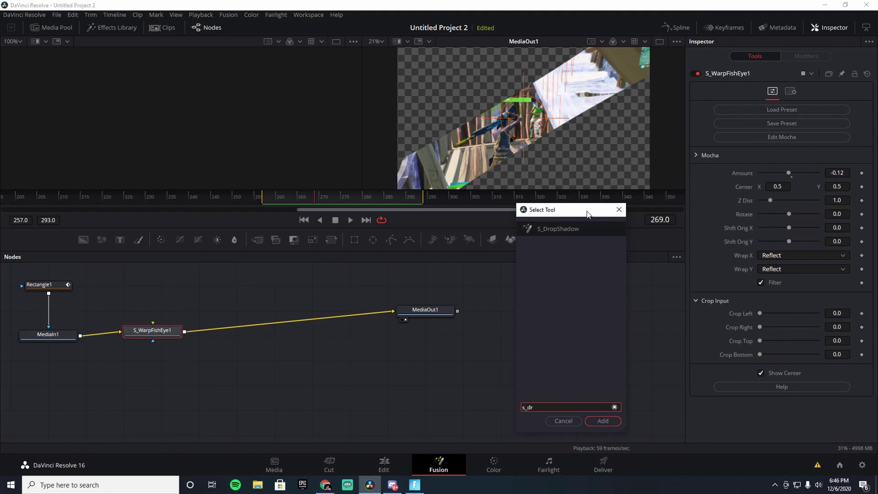
click(585, 229)
click(600, 422)
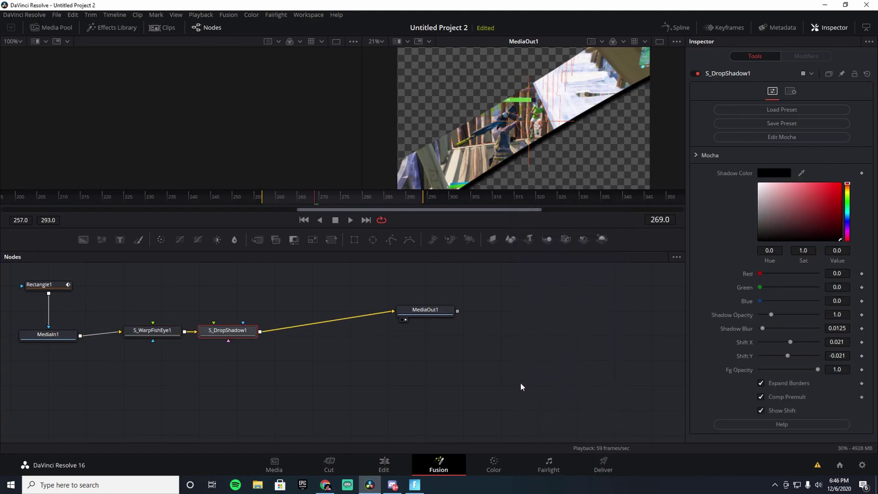
- Set the shadow's Shift X and Shift Y to 0 and its opacity to 2.126
click(839, 341)
text(0)
key(Tab)
key(Tab)
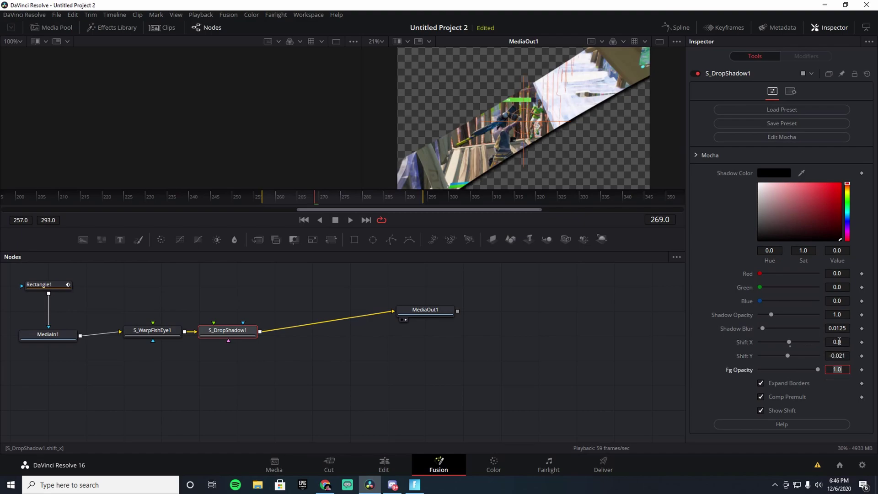
click(839, 355)
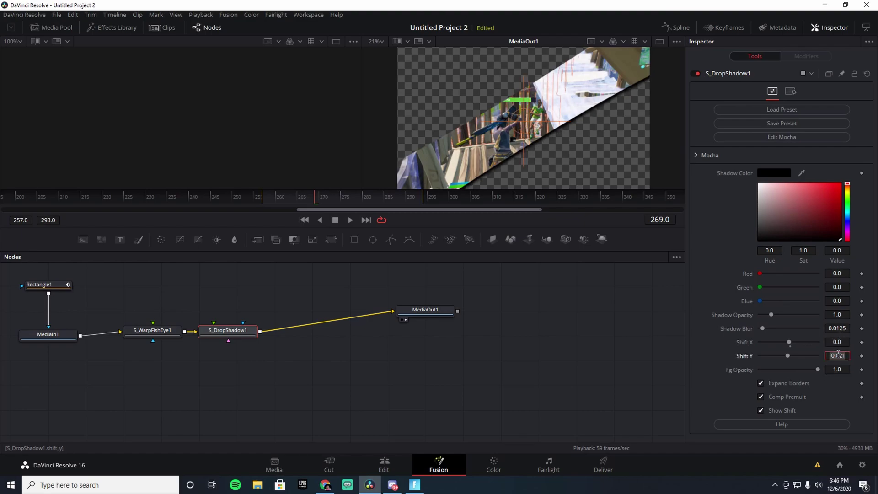
text(0)
key(Tab)
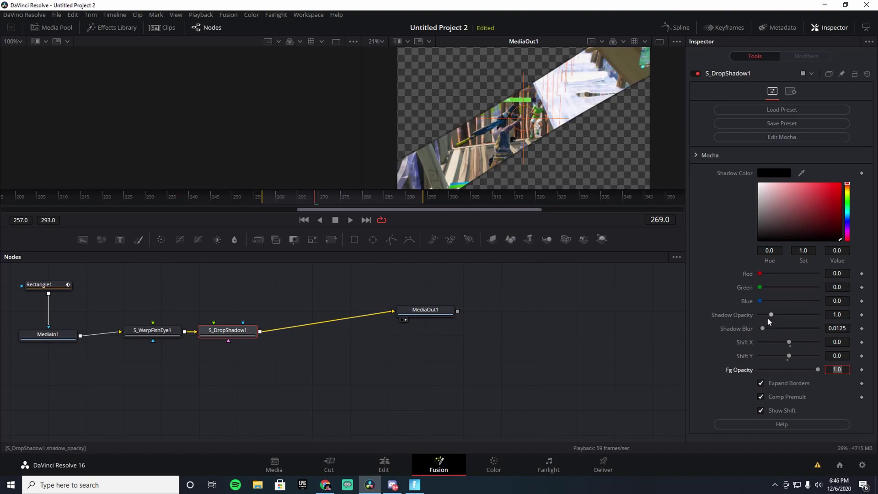
mouse_move(771, 315)
mouse_down()
mouse_move(783, 311)
mouse_move(766, 328)
mouse_up()
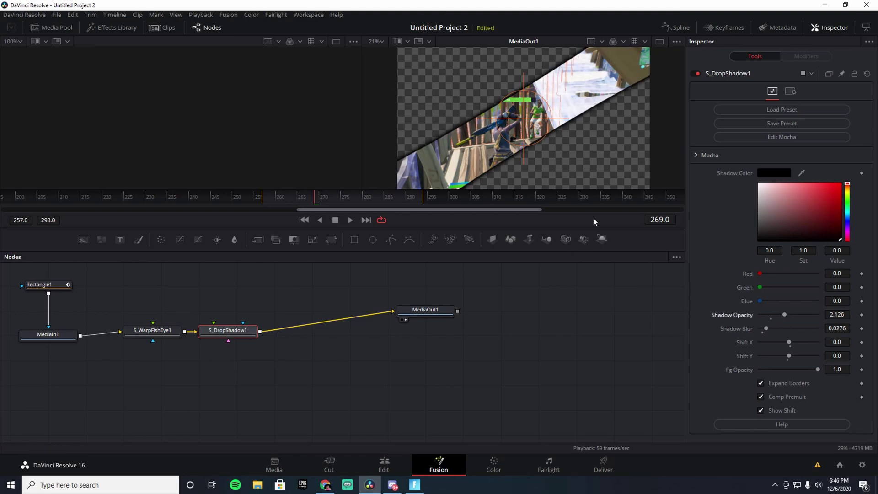
click(387, 464)
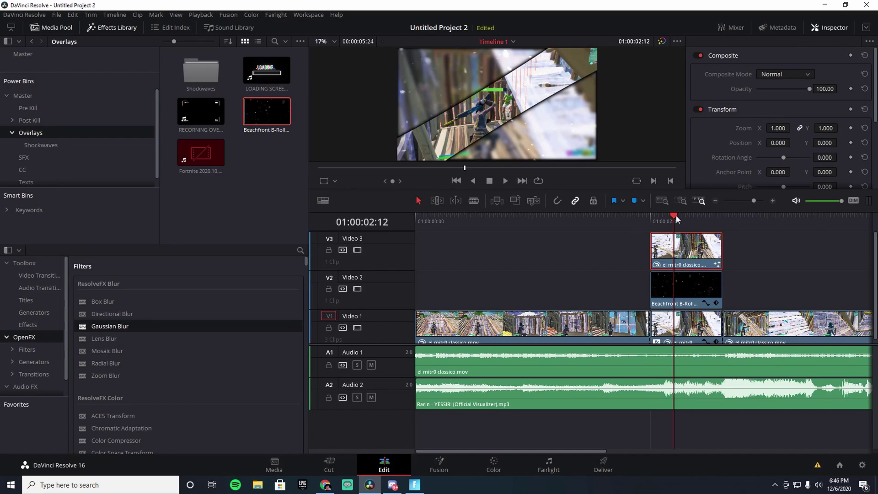
drag(676, 219, 590, 221)
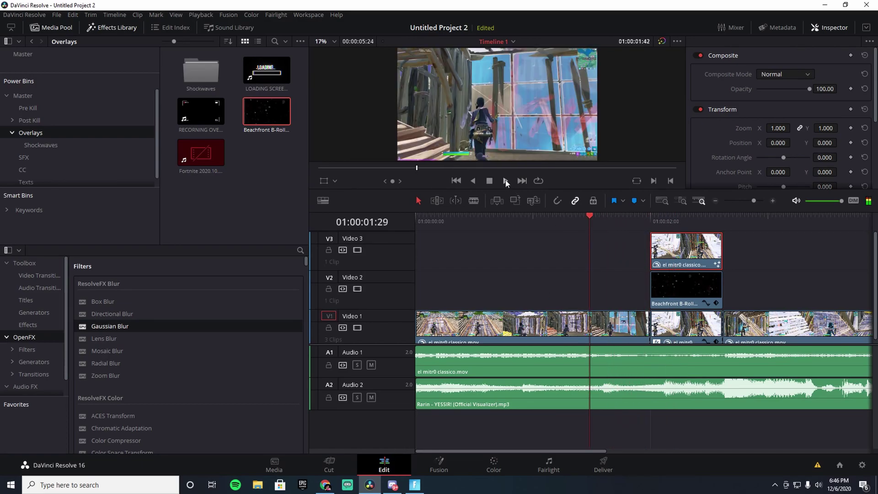
click(505, 182)
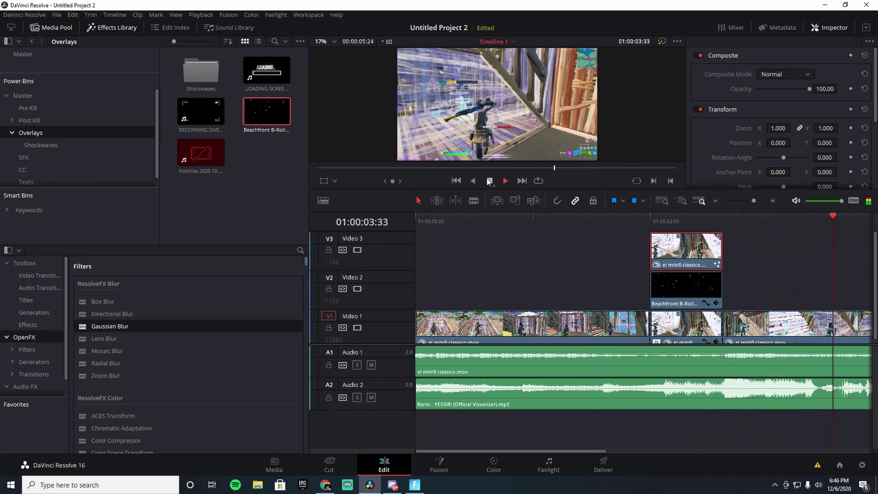
click(489, 181)
drag(860, 217, 690, 256)
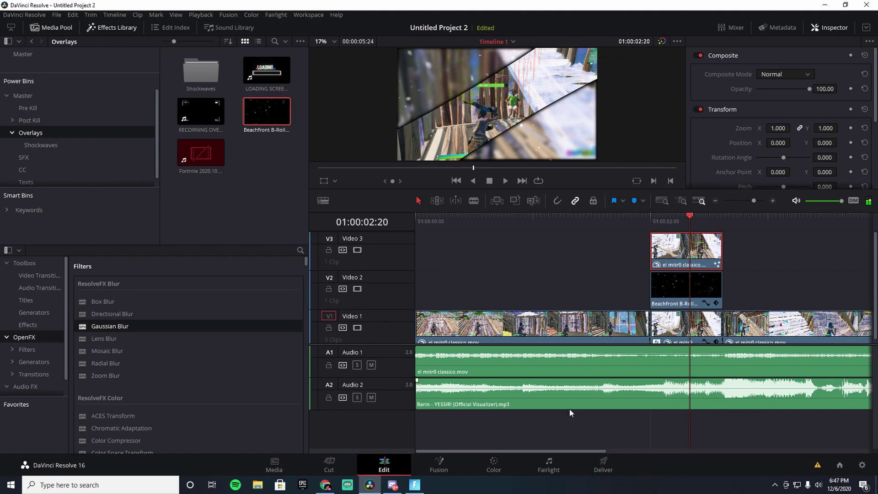
- Tilt Rectangle1 to 47° and raise its frame-293 Height keyframe to about 3.93
click(438, 465)
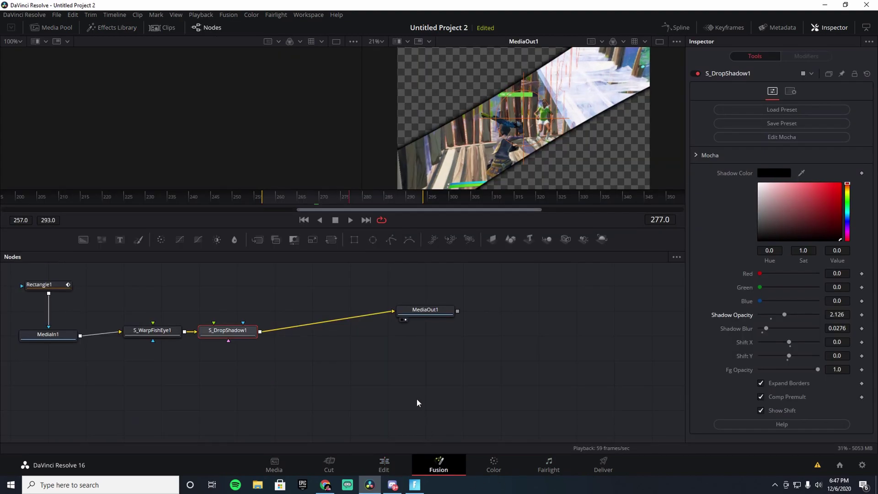
click(40, 285)
drag(784, 264, 787, 263)
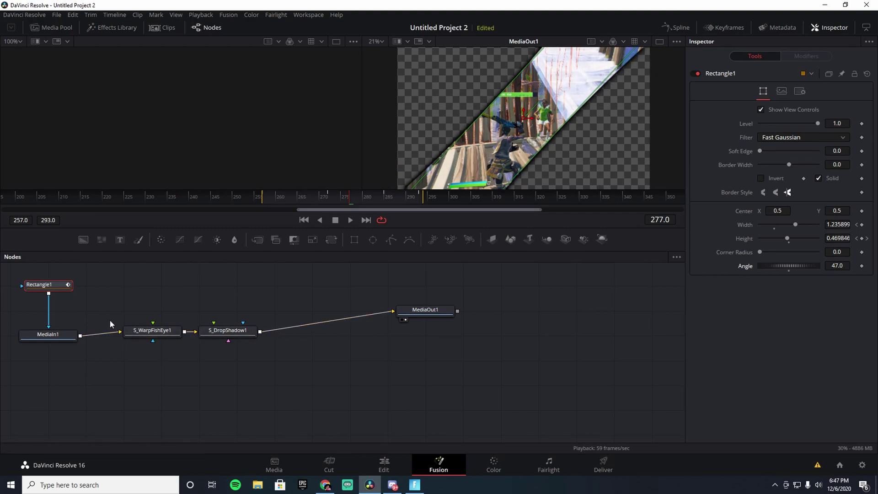
click(867, 238)
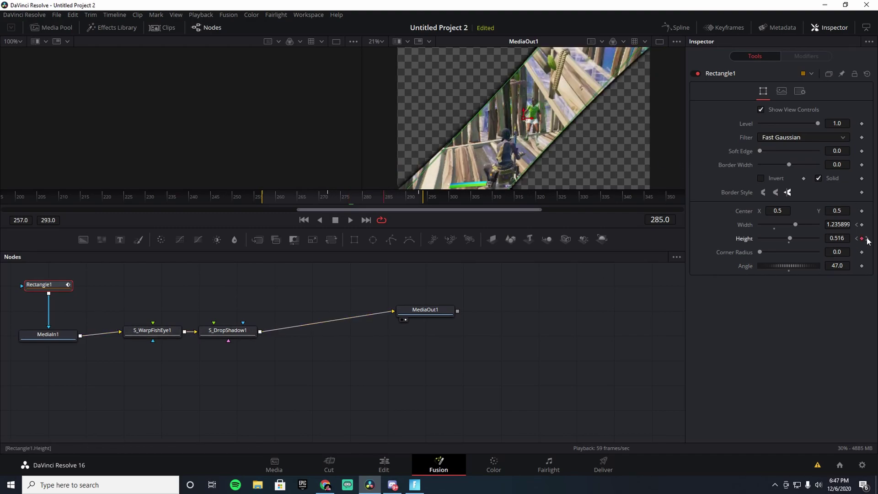
click(867, 239)
scroll(627, 158, down, 5)
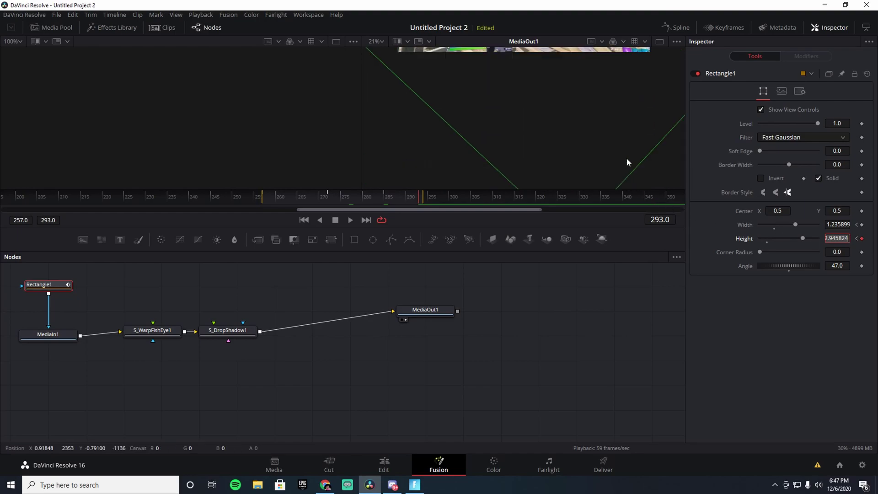
drag(641, 165, 520, 355)
- Preview the reveal on the Edit timeline and zoom in on the overlay clips
click(384, 467)
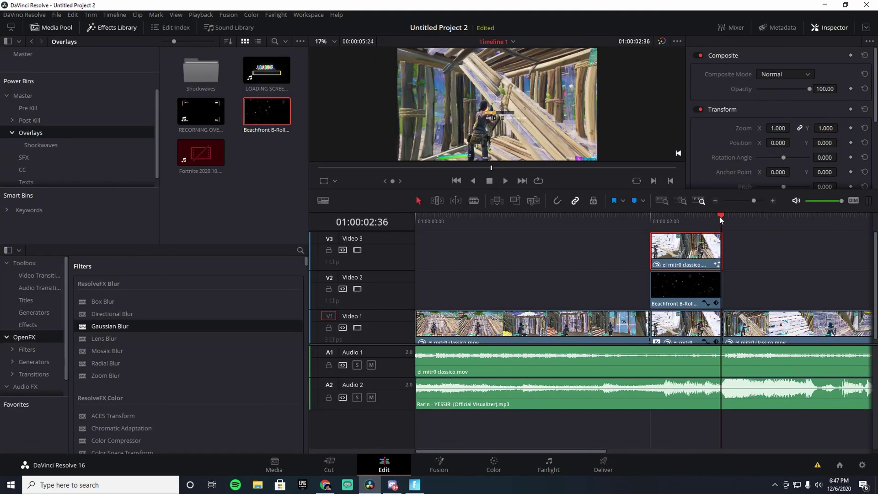
drag(720, 216, 546, 215)
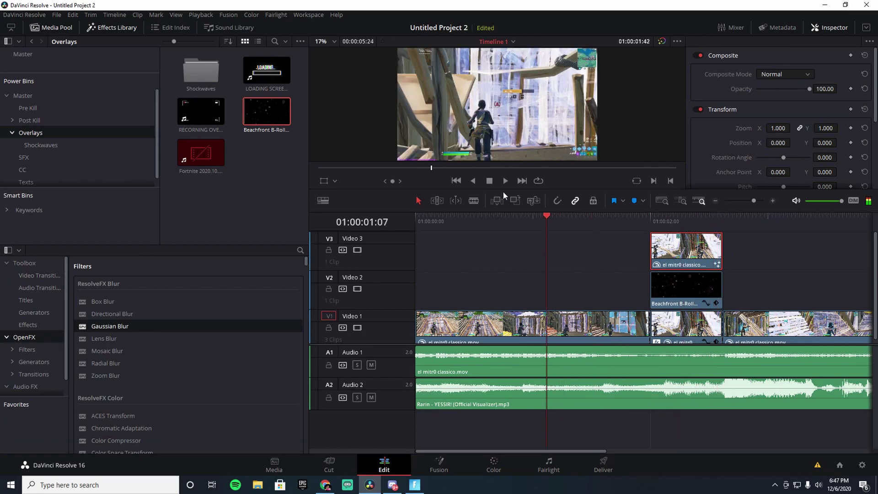
click(505, 181)
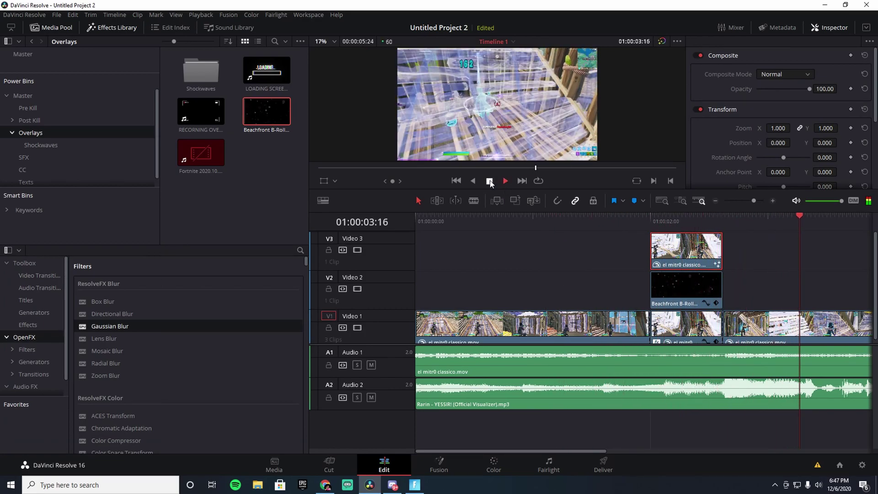
click(607, 258)
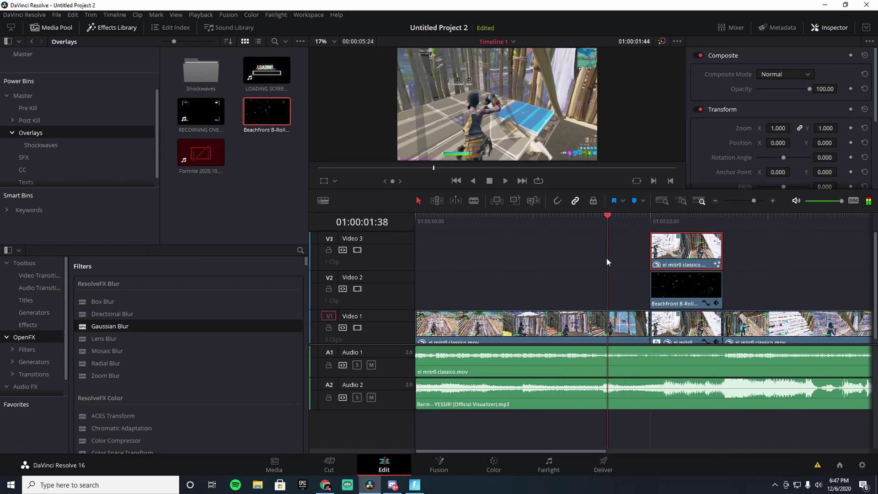
click(491, 180)
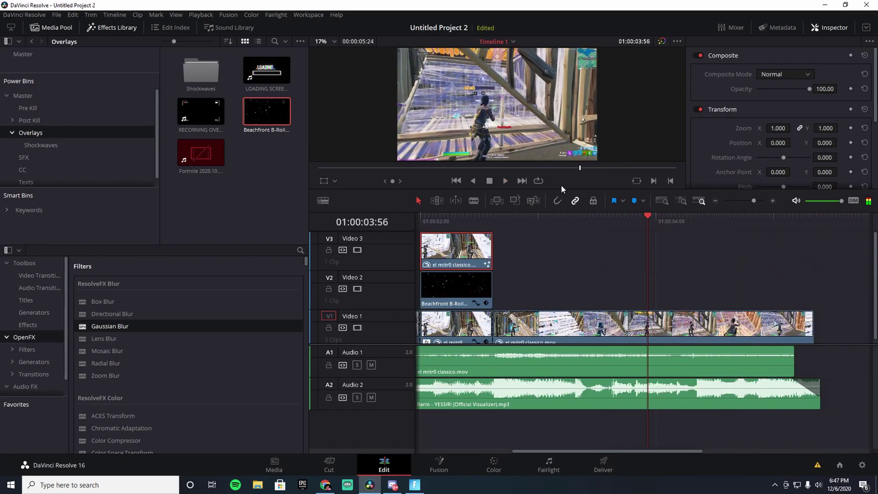
click(773, 200)
drag(754, 201, 758, 202)
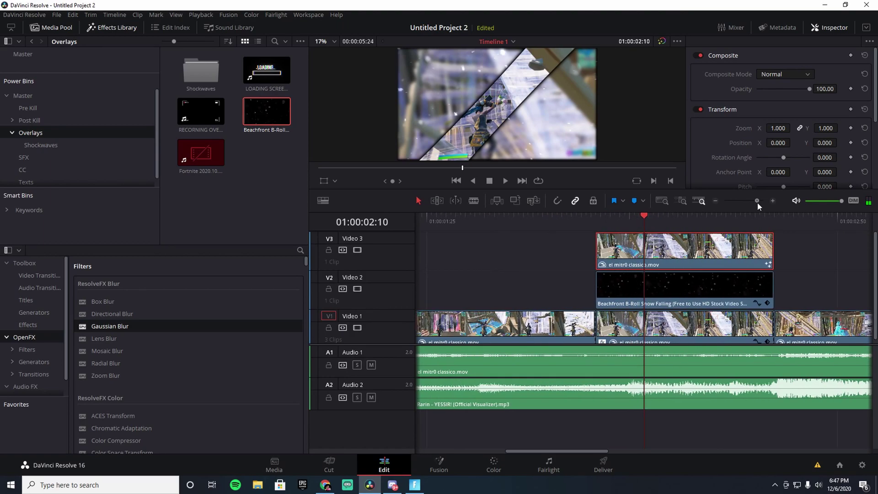
- Increase Rectangle1's height at frame 266 and delete its frame-272 Height keyframe
click(426, 463)
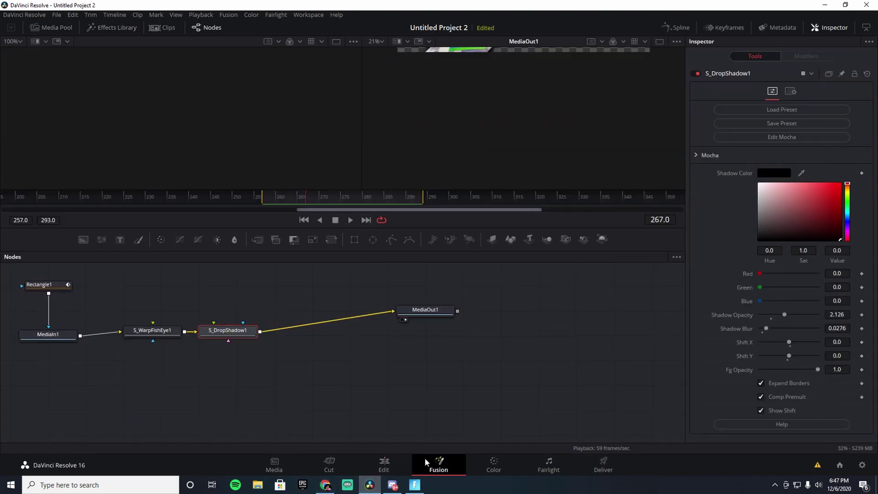
click(66, 292)
click(304, 200)
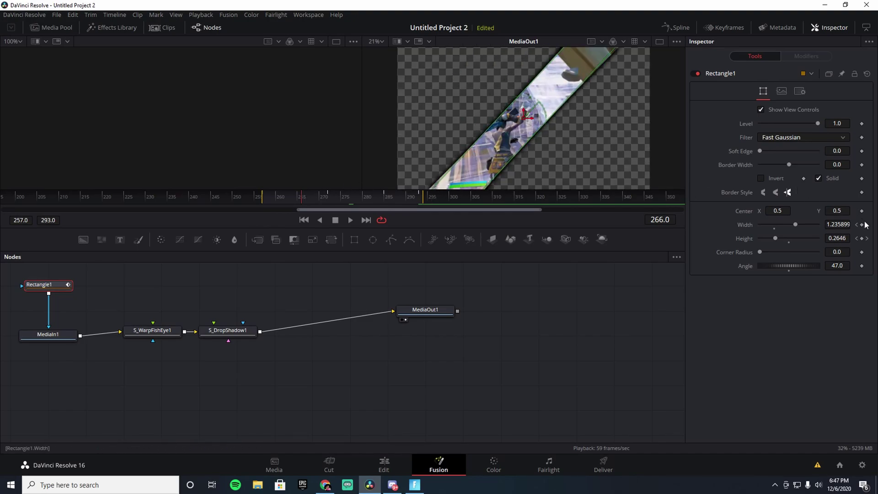
drag(777, 236, 778, 240)
click(866, 238)
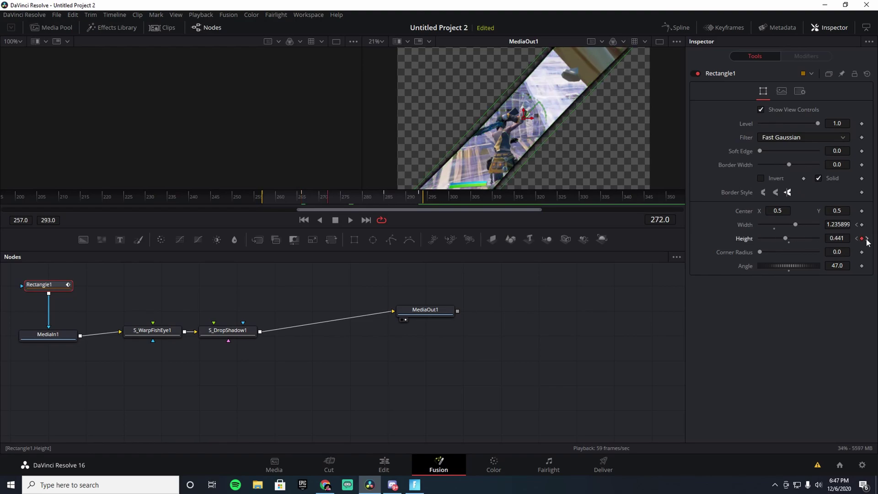
click(862, 238)
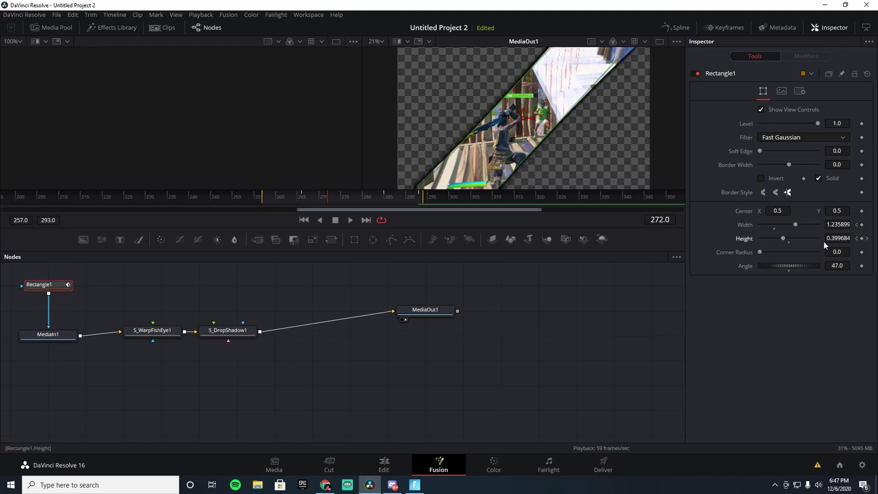
- Preview the smoother reveal on the Edit timeline from 01:00:02:01, then return to Fusion
click(384, 464)
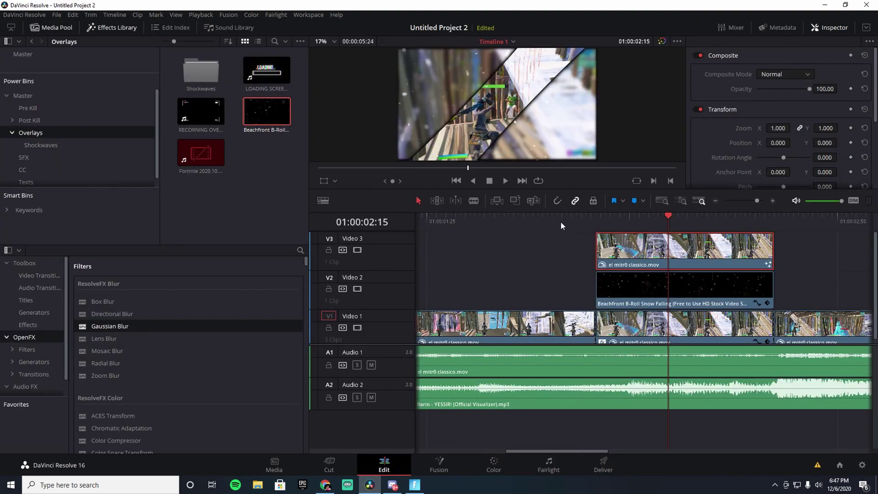
drag(668, 216, 529, 216)
click(506, 181)
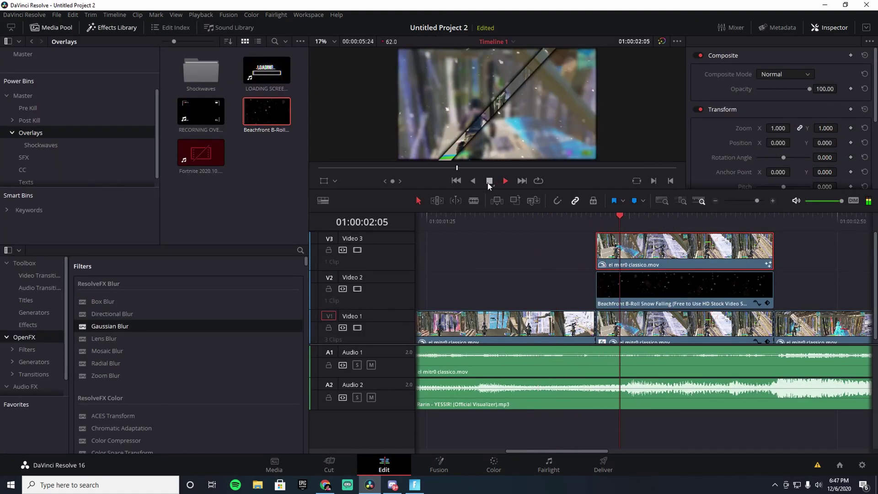
click(493, 180)
drag(638, 221, 509, 217)
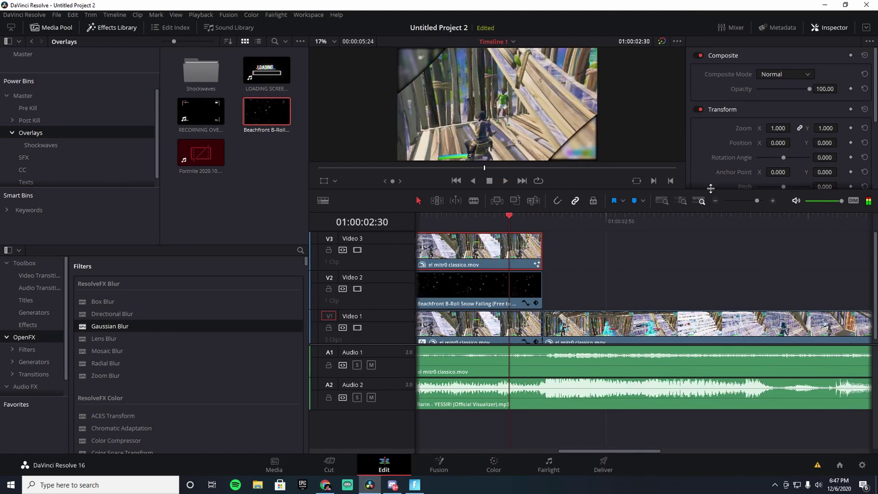
drag(757, 200, 752, 200)
drag(570, 224, 541, 218)
key(space)
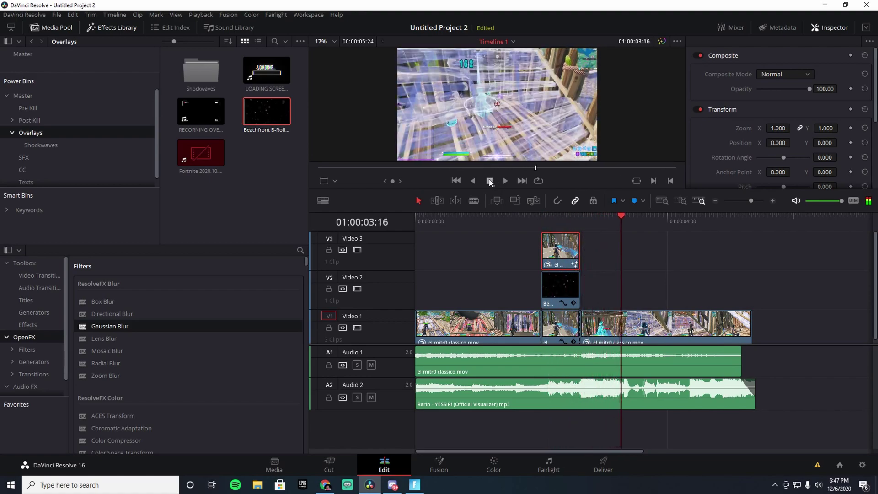
drag(627, 219, 561, 225)
click(439, 464)
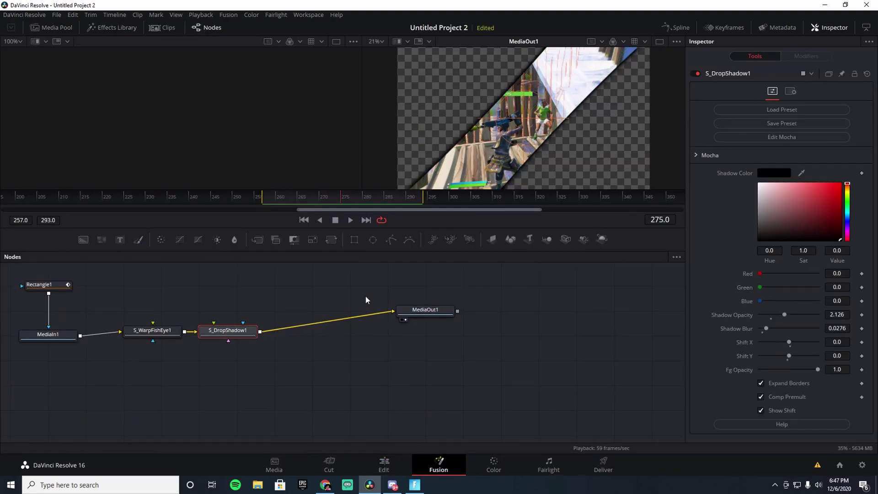
- Add S_HueSatBright after S_DropShadow1 and set Hue Shift to about -0.37 for a purple tint
key(shift+space)
text(s_)
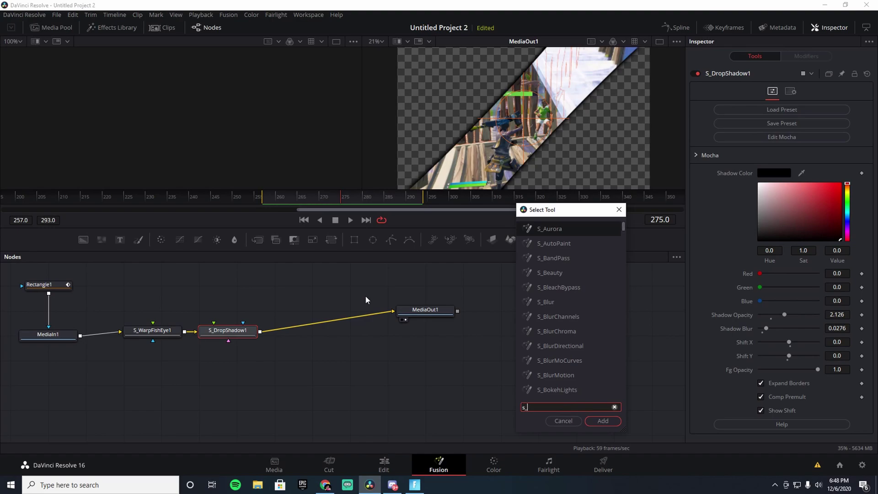
text(hue)
click(538, 229)
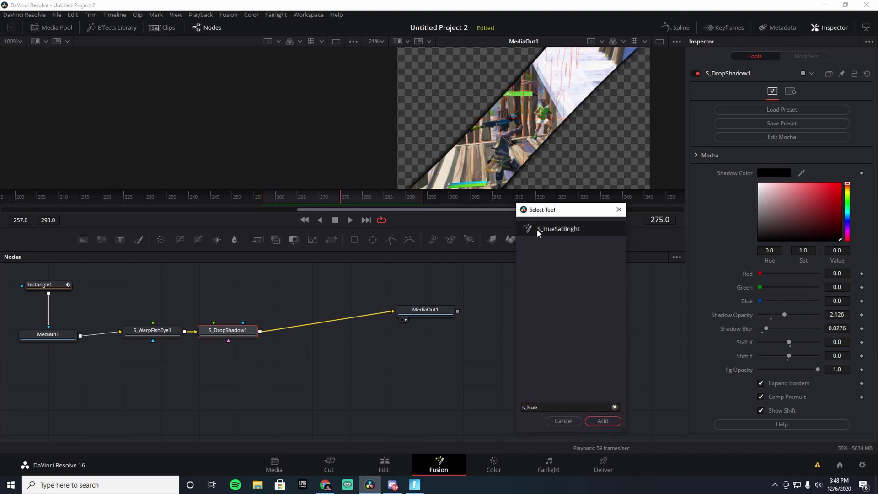
click(603, 421)
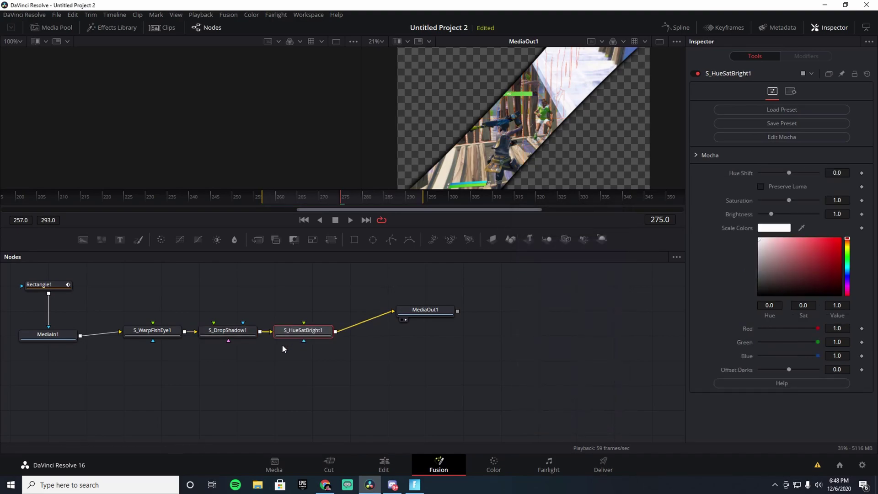
mouse_move(790, 172)
mouse_down()
mouse_move(810, 173)
mouse_move(782, 175)
mouse_up()
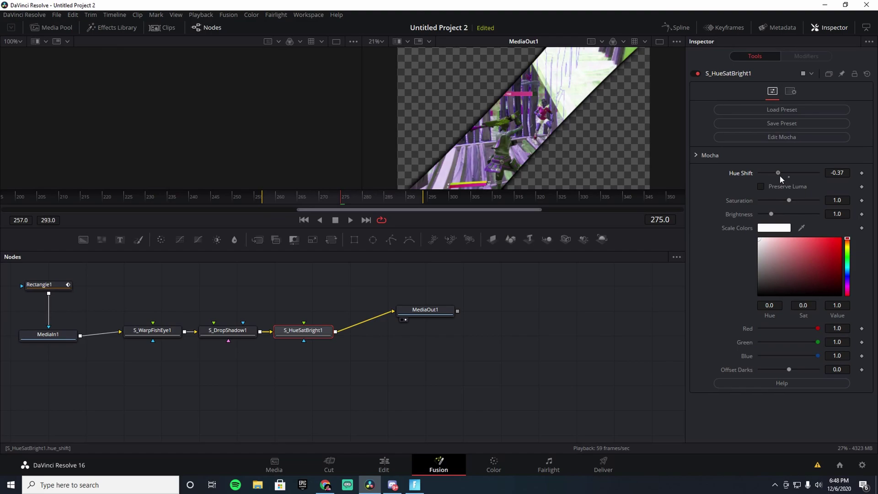
- On the Edit page, scrub back and play the timeline to review the purple diagonal strip reveal
click(384, 465)
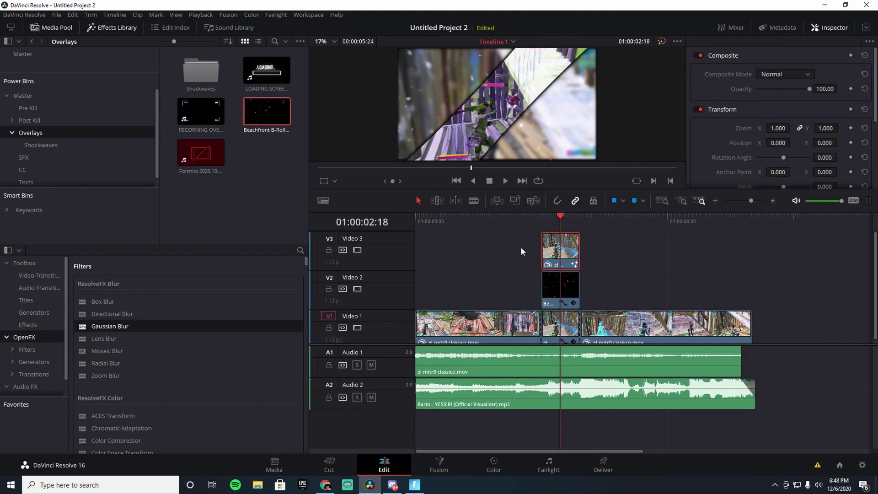
drag(561, 215, 465, 259)
click(505, 181)
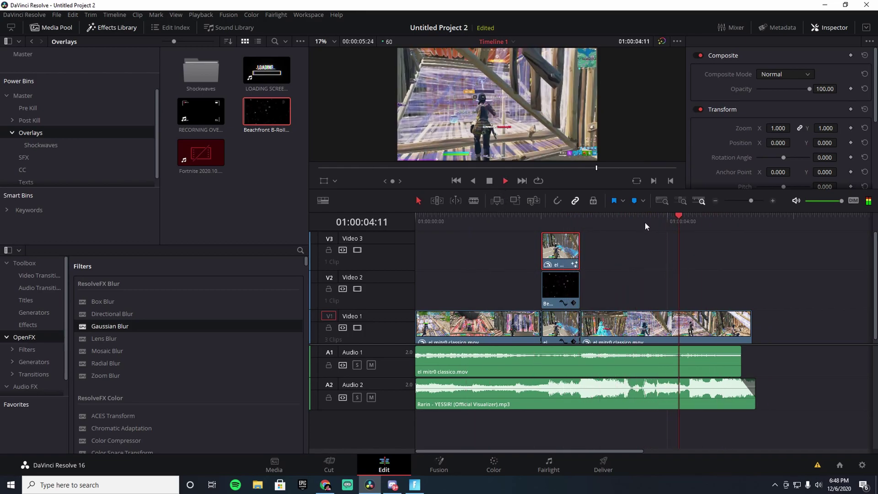
click(484, 238)
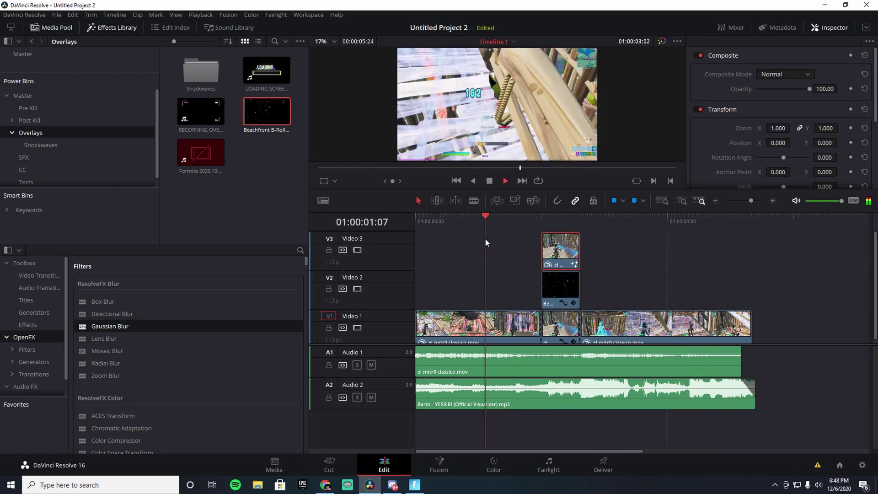
click(493, 182)
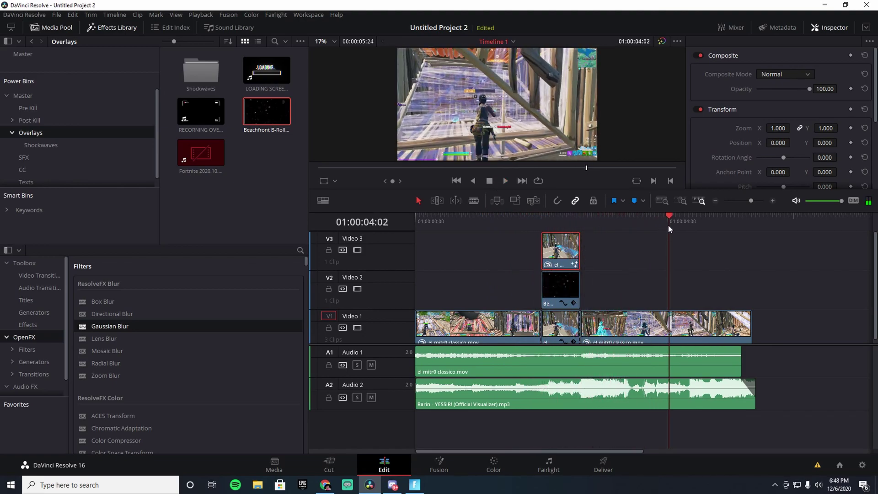